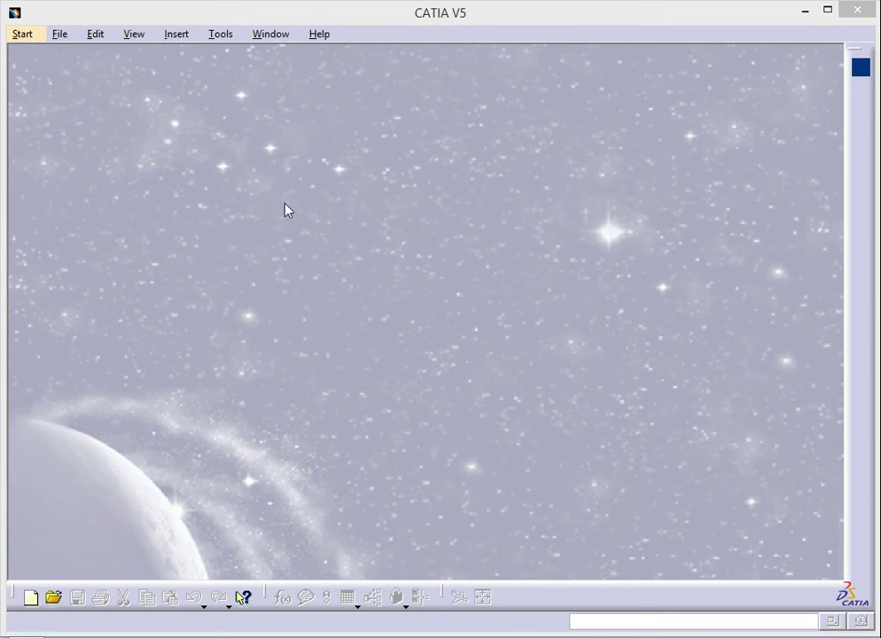
Create a new Part document, Part1, accepting the default new part settings.
left_click(59, 34)
left_click(97, 55)
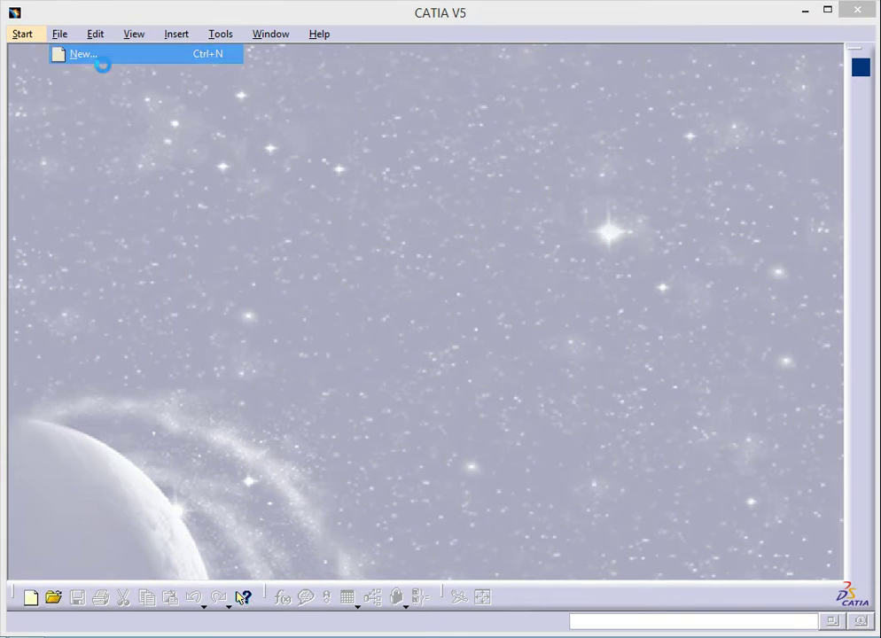
left_click(817, 499)
left_click(817, 499)
double_click(817, 499)
scroll(707, 476, "down", 1)
left_click(666, 449)
scroll(700, 470, "down", 1)
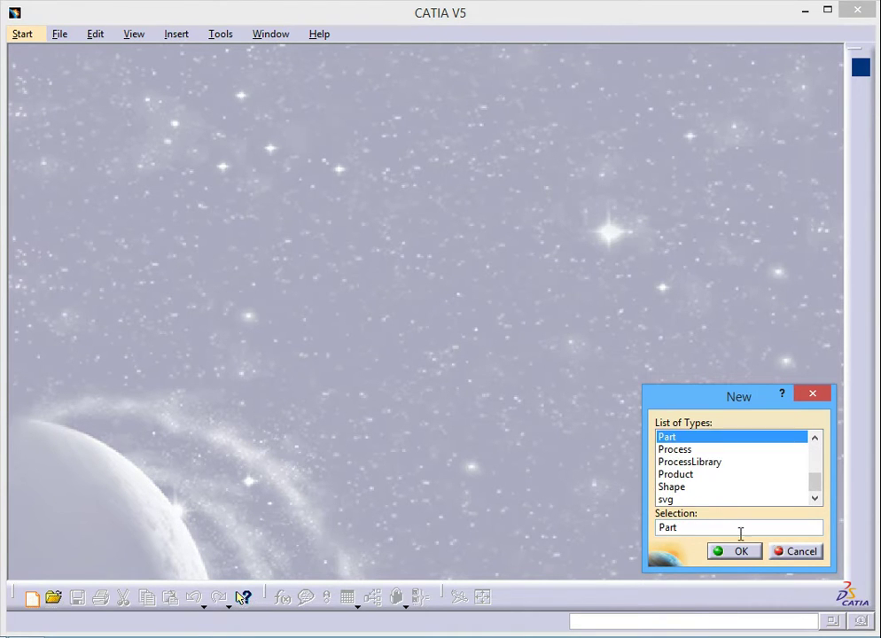
left_click(741, 552)
left_click(725, 551)
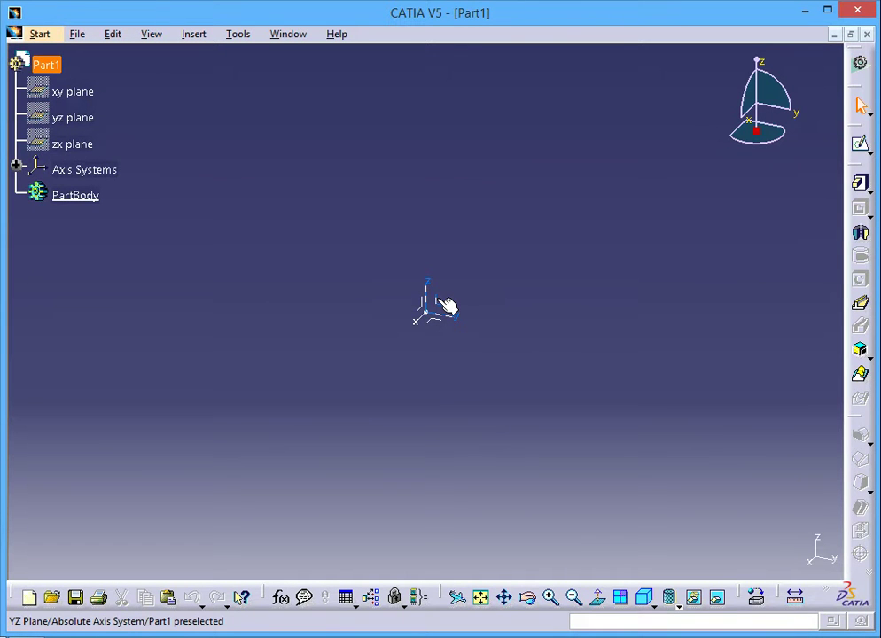
Select the ZX plane and open a new sketch on it.
left_click(446, 305)
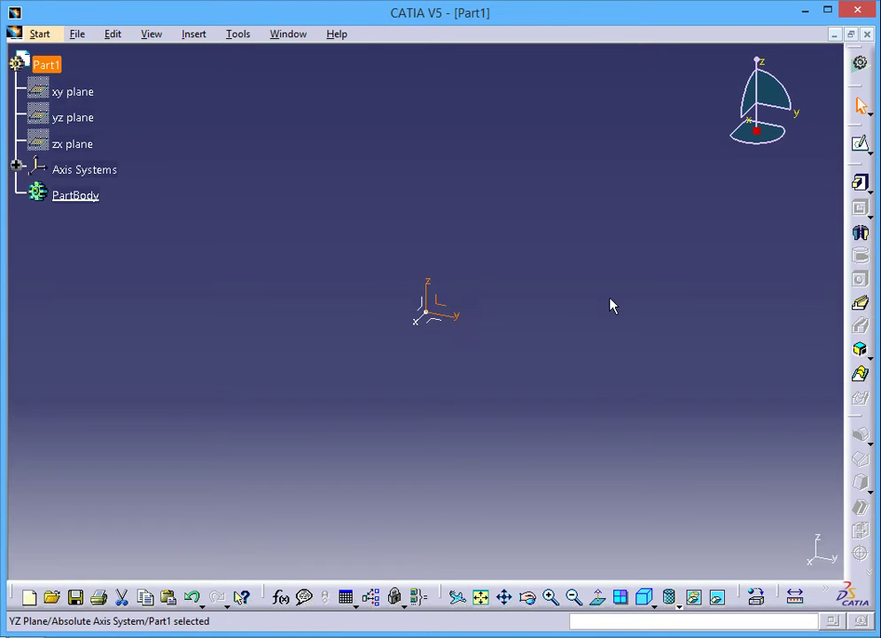
left_click(450, 305)
left_click(859, 143)
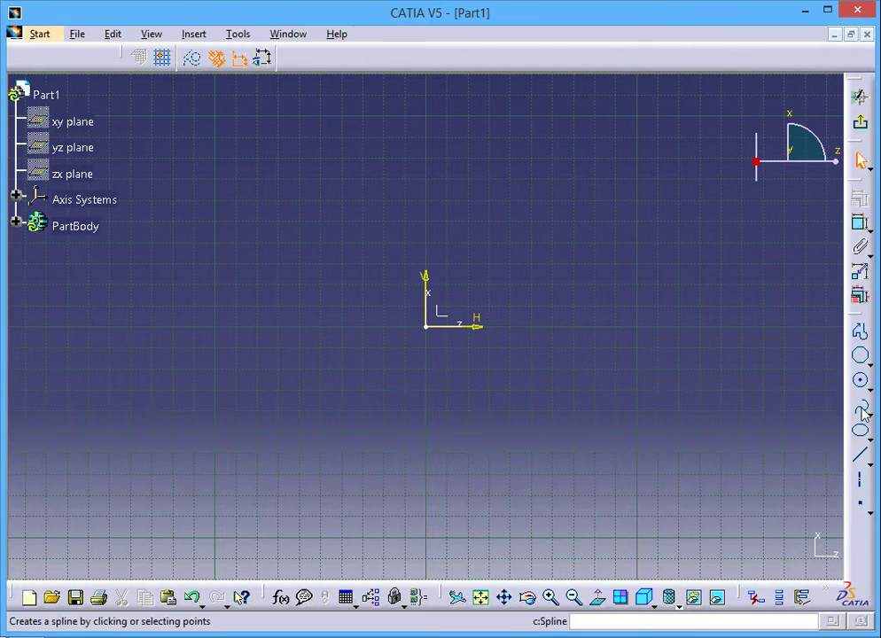
Draw a five-point spline rising from the vertical axis and hooking right at the top.
left_click(859, 406)
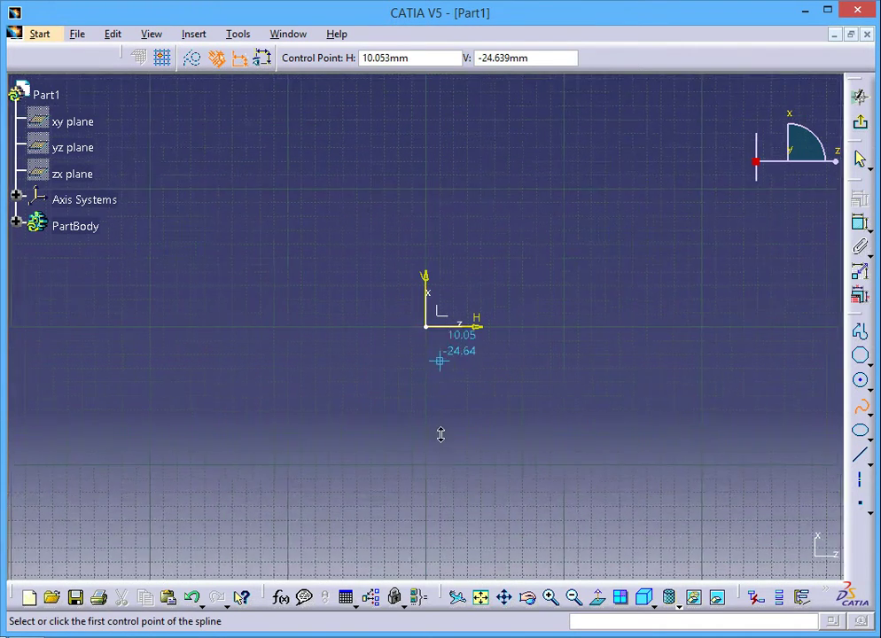
middle_click_drag(446, 398, 439, 474)
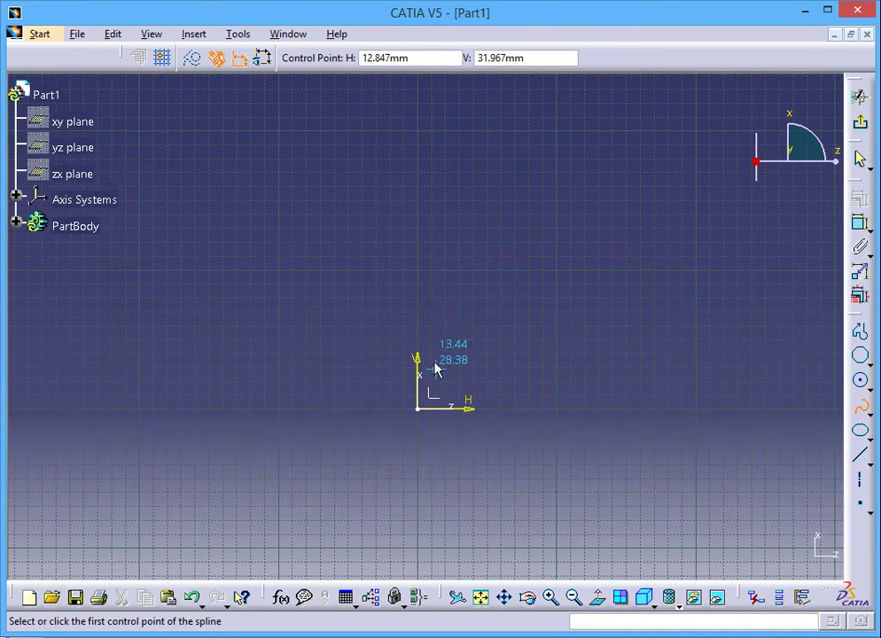
left_click(417, 349)
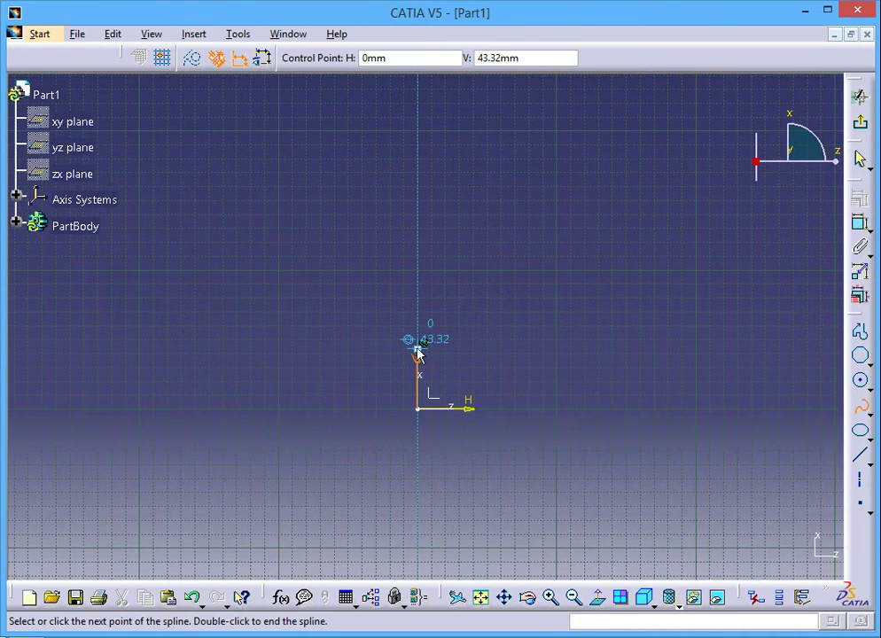
left_click(399, 253)
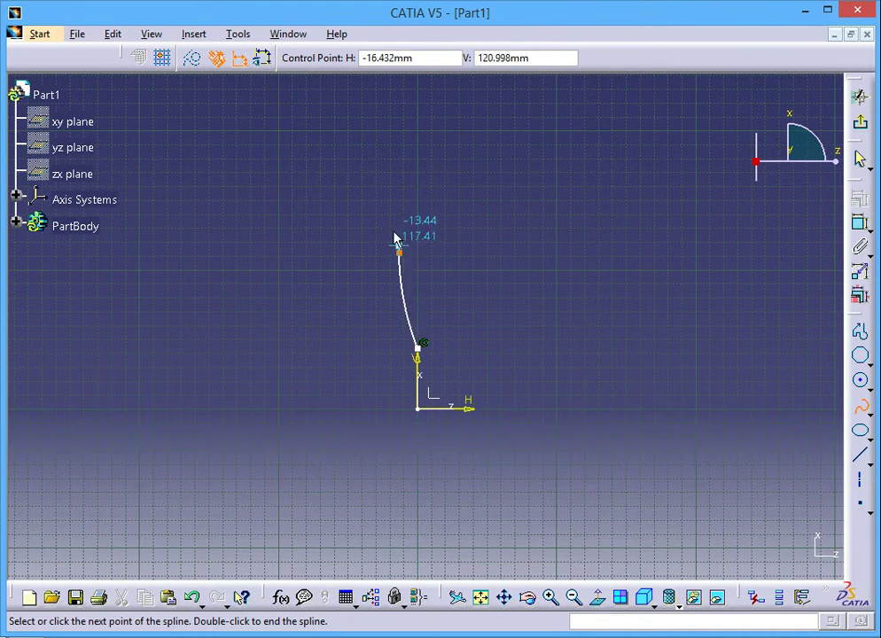
left_click(418, 171)
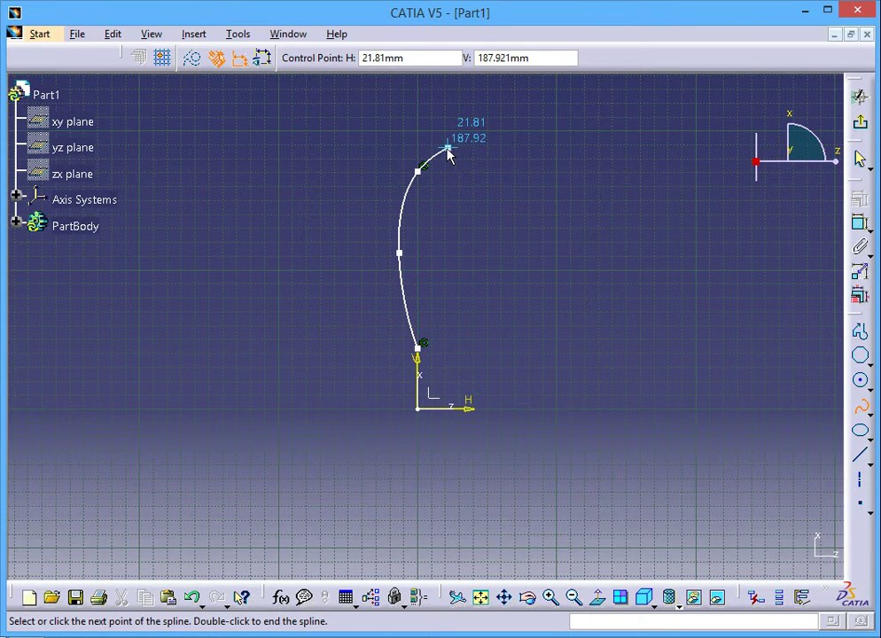
left_click(444, 149)
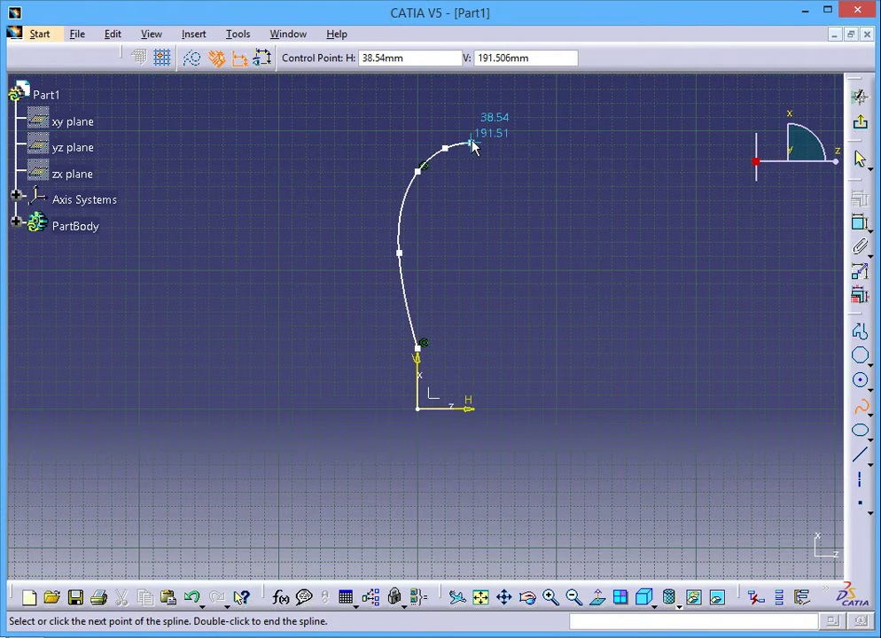
double_click(471, 143)
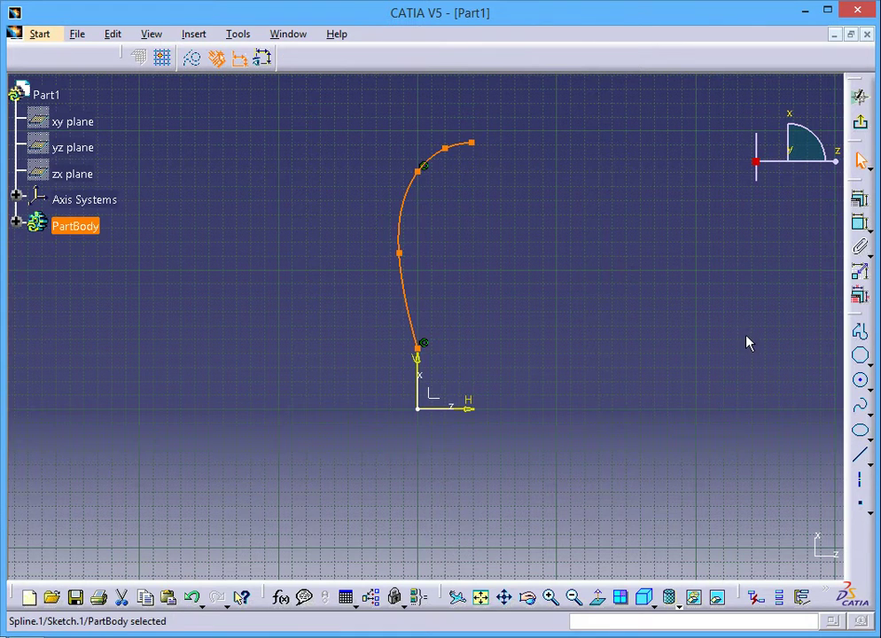
Exit the sketch and orbit to view the spline in 3D.
left_click(732, 272)
left_click(860, 96)
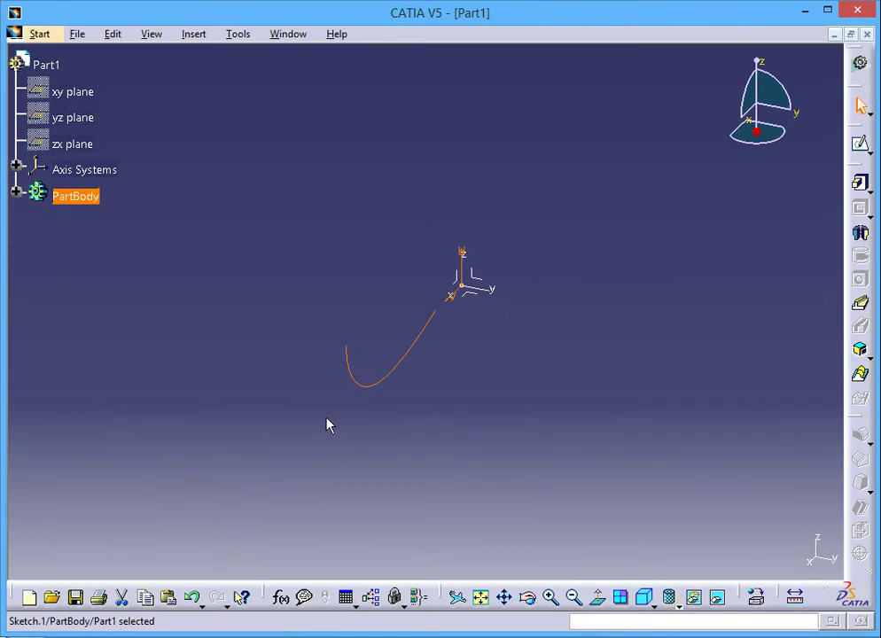
middle_click_drag(326, 425, 561, 383)
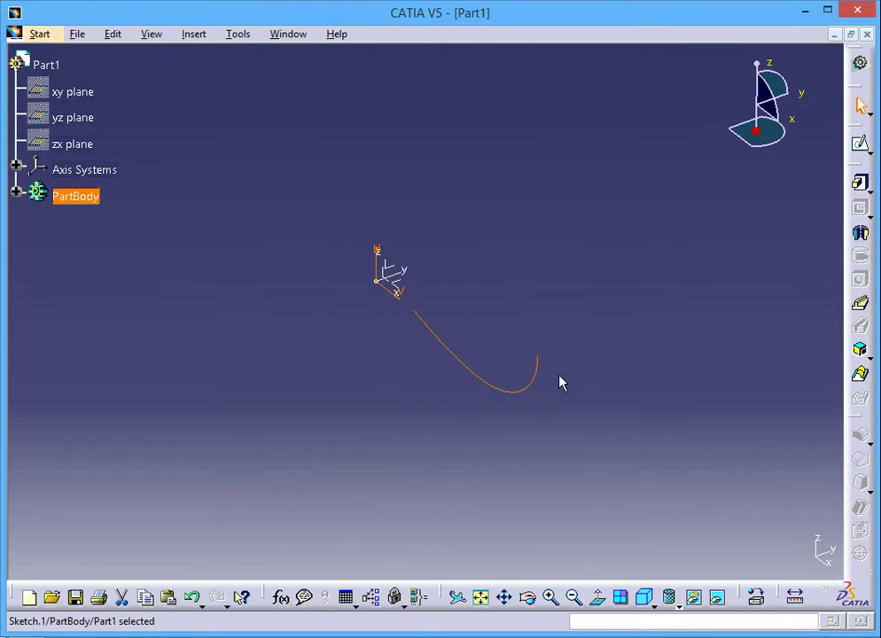
Insert a new axis system at the spline's far end and select its XY plane.
left_click(194, 34)
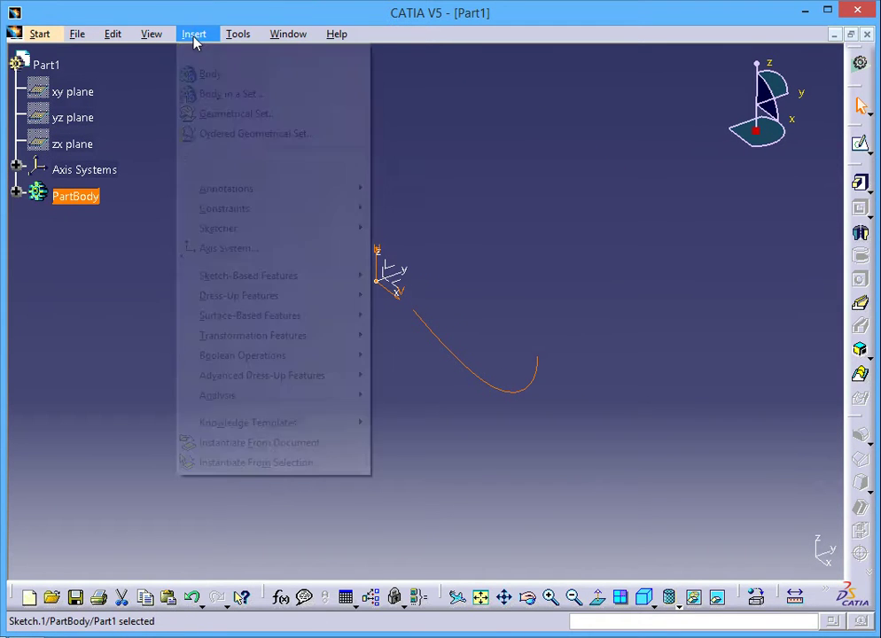
left_click(204, 249)
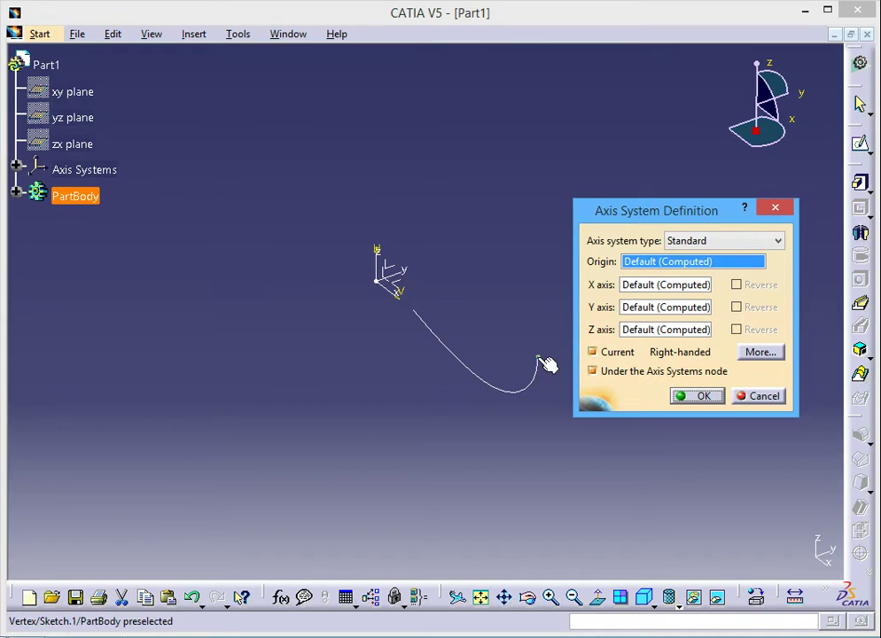
left_click(546, 363)
left_click(700, 397)
mouse_move(665, 440)
middle_mouse_down()
mouse_move(516, 387)
mouse_move(440, 441)
mouse_move(392, 456)
mouse_move(375, 506)
mouse_move(306, 529)
middle_mouse_up()
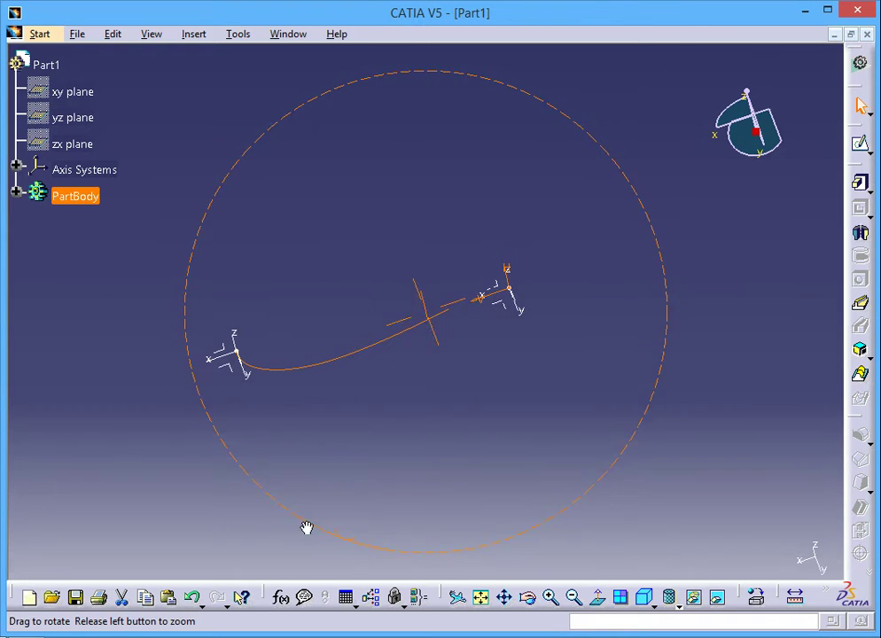
left_click(236, 370)
Sketch a small circle centred at the spline's end on Axis System.2's XY plane.
left_click(859, 143)
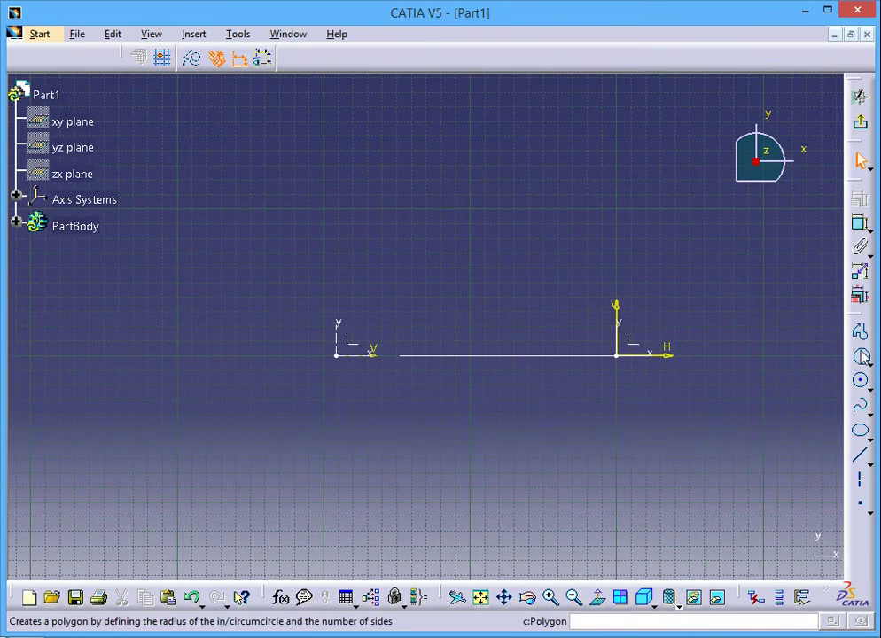
left_click(860, 380)
middle_click_drag(631, 408, 439, 354)
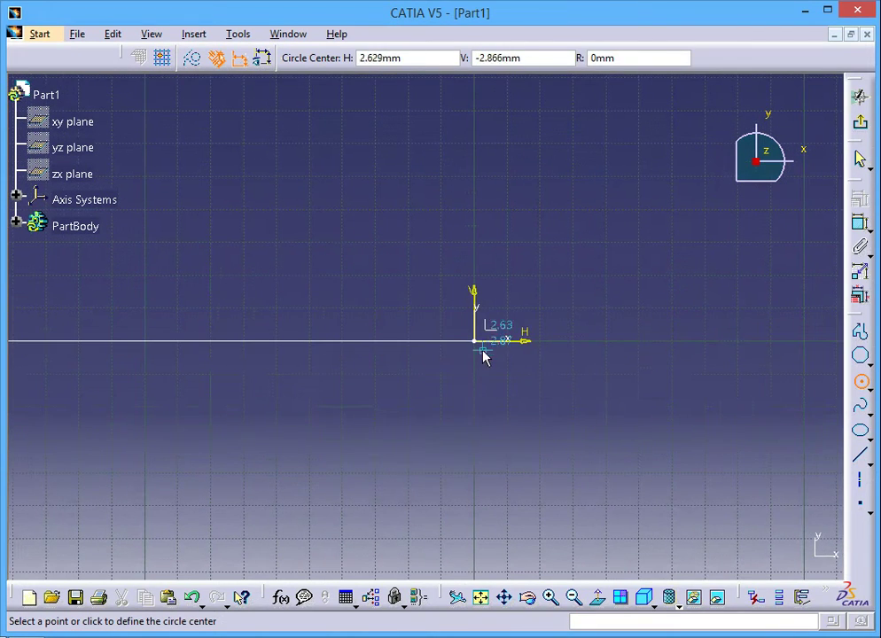
left_click(478, 344)
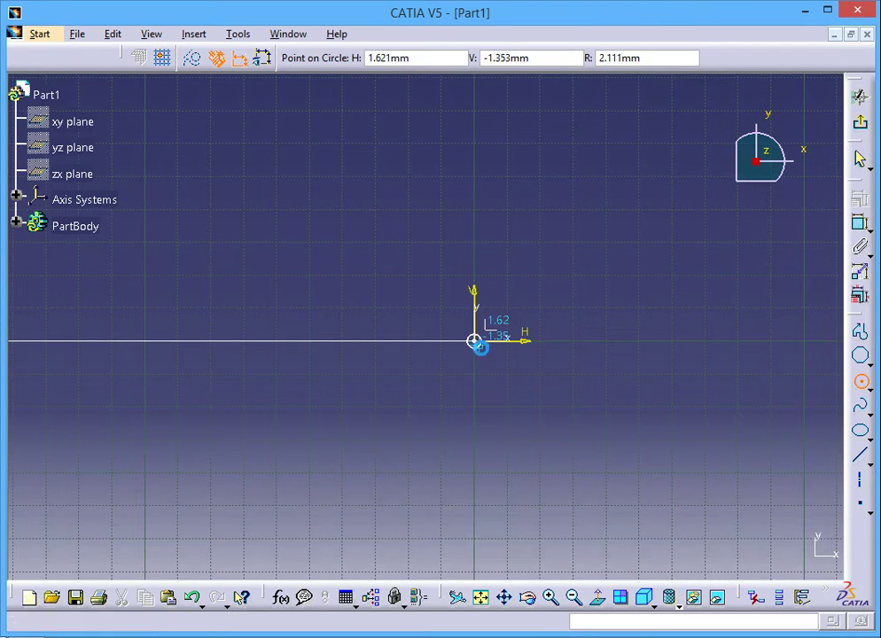
left_click(480, 348)
left_click(860, 121)
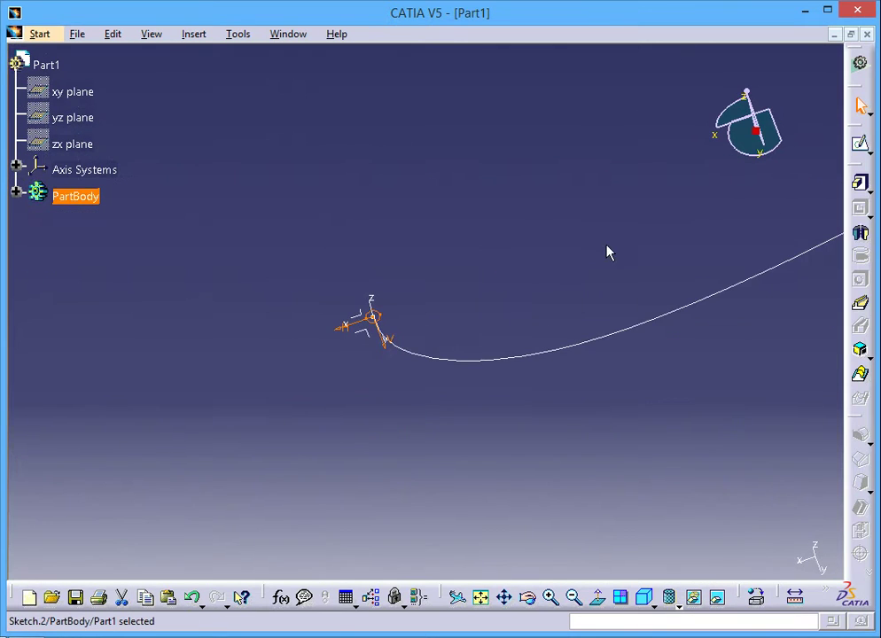
Create a rib sweeping the small circle along the Sketch.1 spline into a thin tube.
left_click(860, 303)
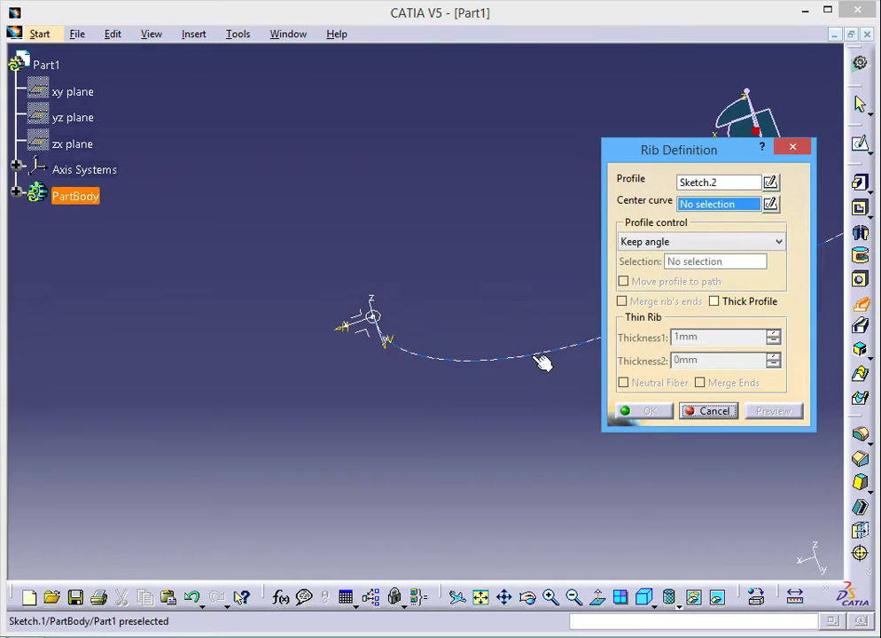
left_click(544, 358)
left_click(774, 409)
left_click(642, 411)
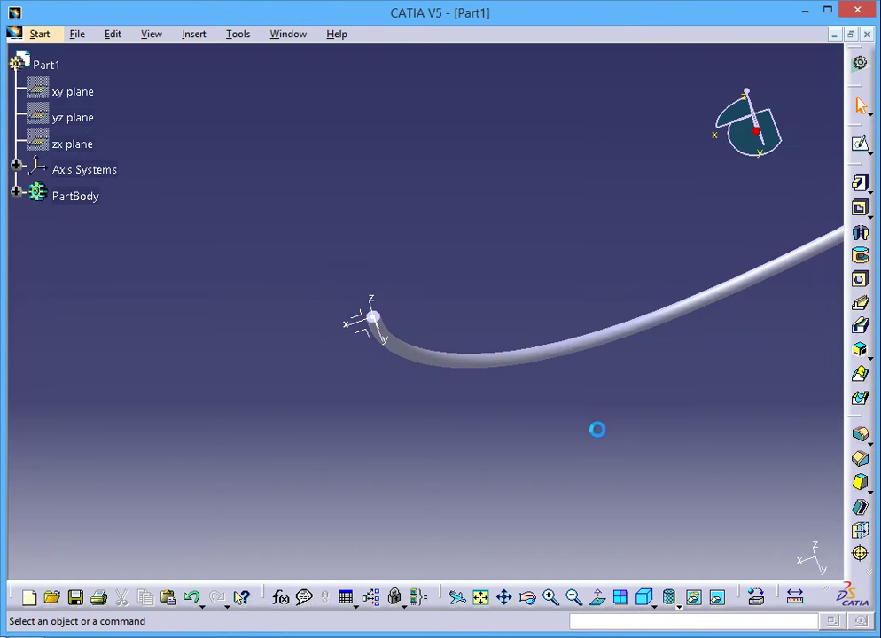
mouse_move(610, 398)
middle_mouse_down()
mouse_move(279, 225)
mouse_move(352, 402)
middle_mouse_up()
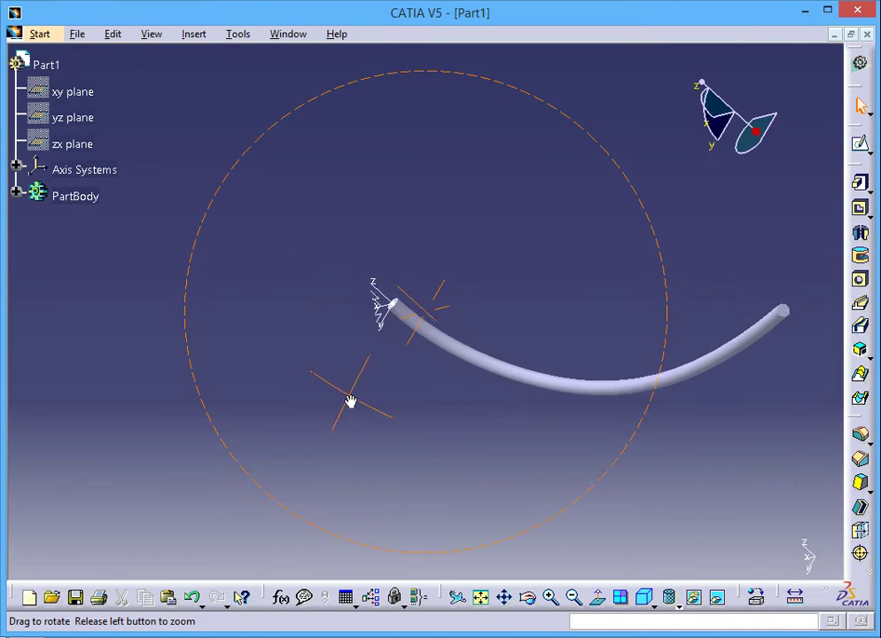
mouse_move(303, 309)
middle_mouse_down()
mouse_move(290, 321)
mouse_move(319, 419)
mouse_move(371, 403)
middle_mouse_up()
Select the curved rib tube in isometric view and open Transformation Features.
left_click(644, 599)
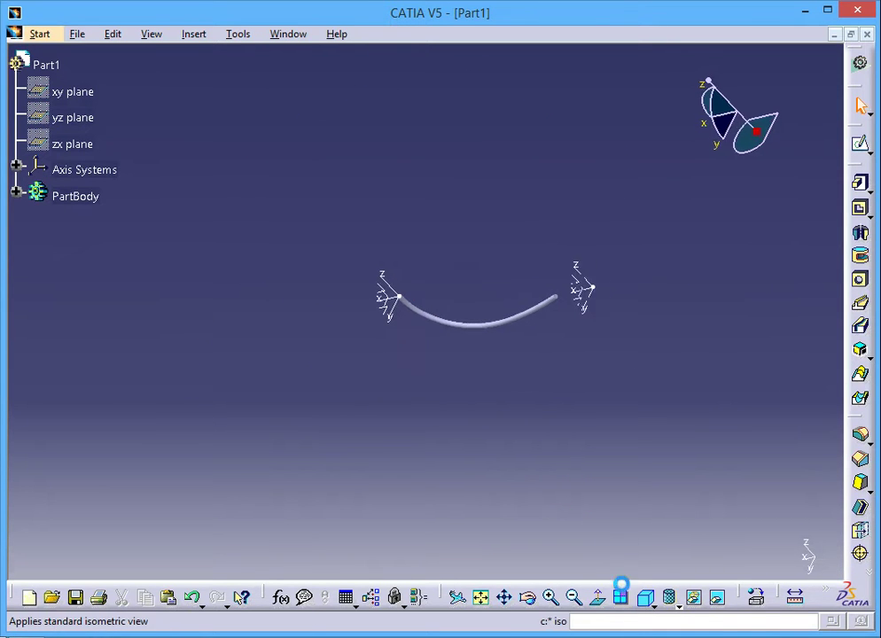
mouse_move(477, 419)
middle_mouse_down()
mouse_move(409, 315)
mouse_move(491, 226)
mouse_move(608, 324)
mouse_move(331, 397)
mouse_move(289, 281)
mouse_move(364, 226)
mouse_move(430, 218)
mouse_move(408, 230)
middle_mouse_up()
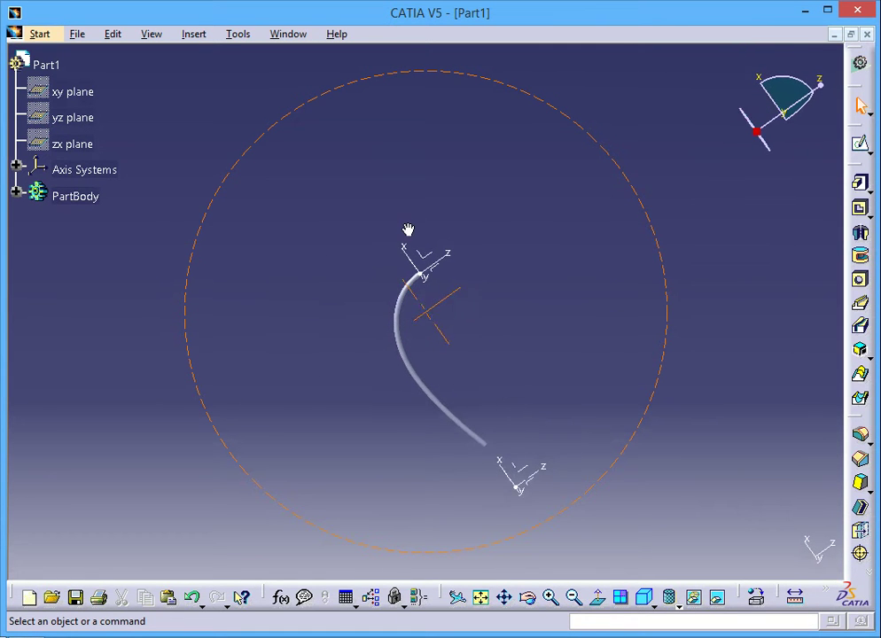
left_click(392, 330)
left_click(191, 35)
mouse_move(253, 335)
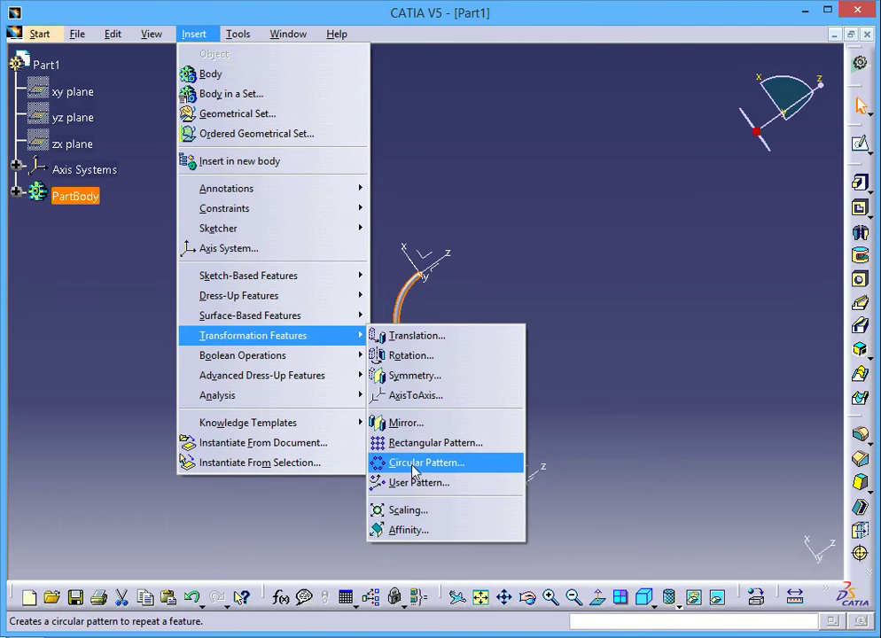
Start a circular pattern of the tube around the absolute axis as a Complete crown.
left_click(415, 463)
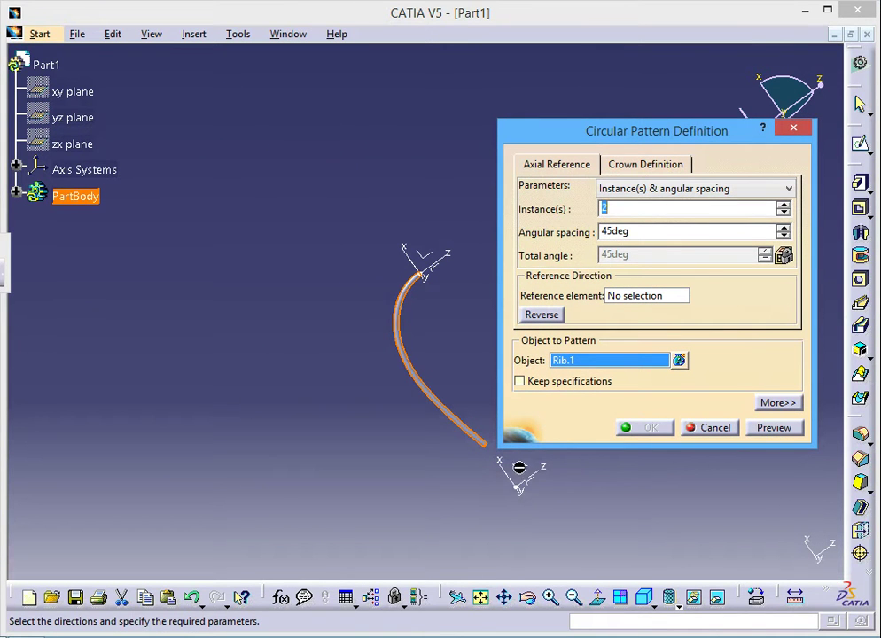
mouse_move(581, 516)
middle_mouse_down()
mouse_move(531, 518)
mouse_move(373, 477)
middle_mouse_up()
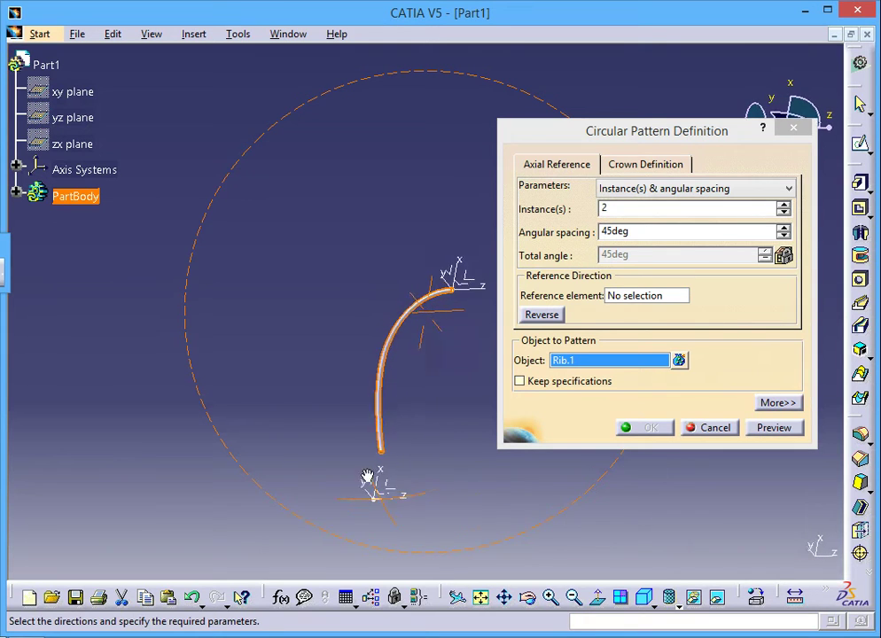
mouse_move(440, 358)
middle_mouse_down()
mouse_move(416, 261)
mouse_move(309, 245)
mouse_move(270, 360)
mouse_move(370, 416)
middle_mouse_up()
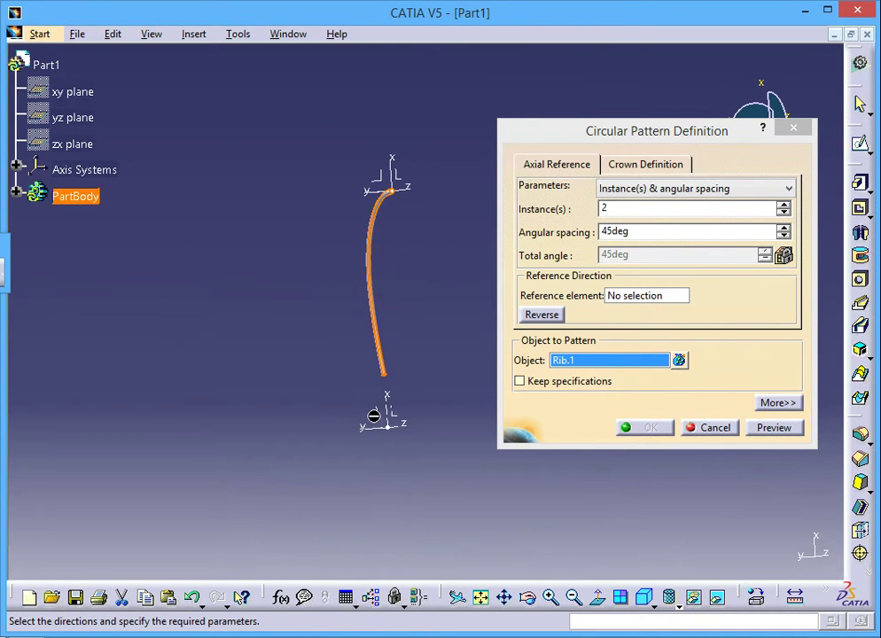
left_click(647, 298)
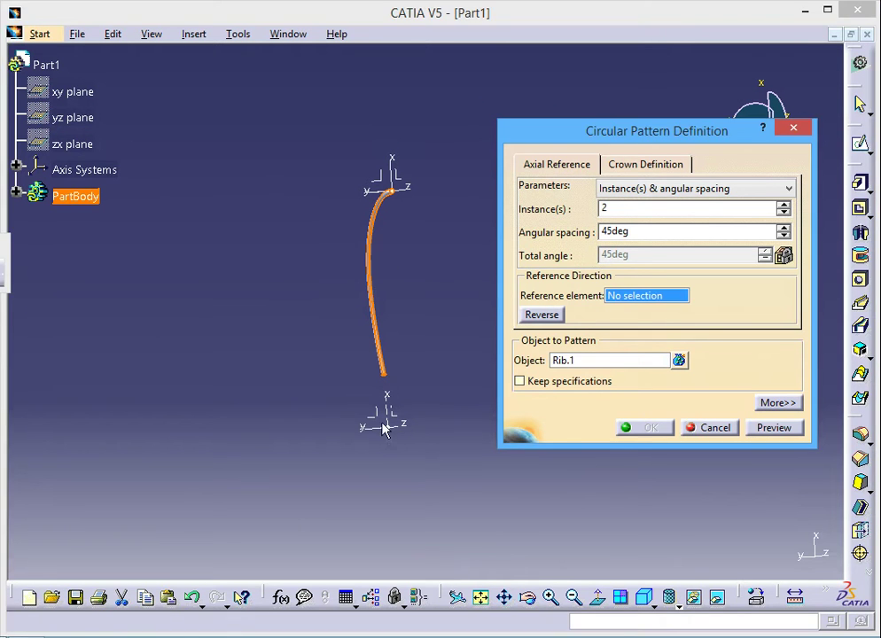
left_click(388, 423)
left_click(699, 188)
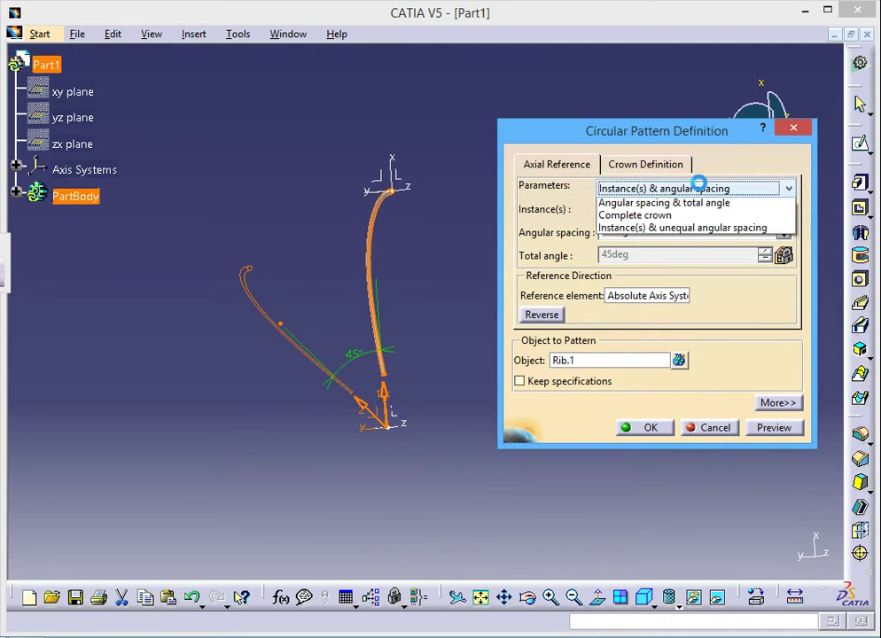
left_click(678, 241)
type("50")
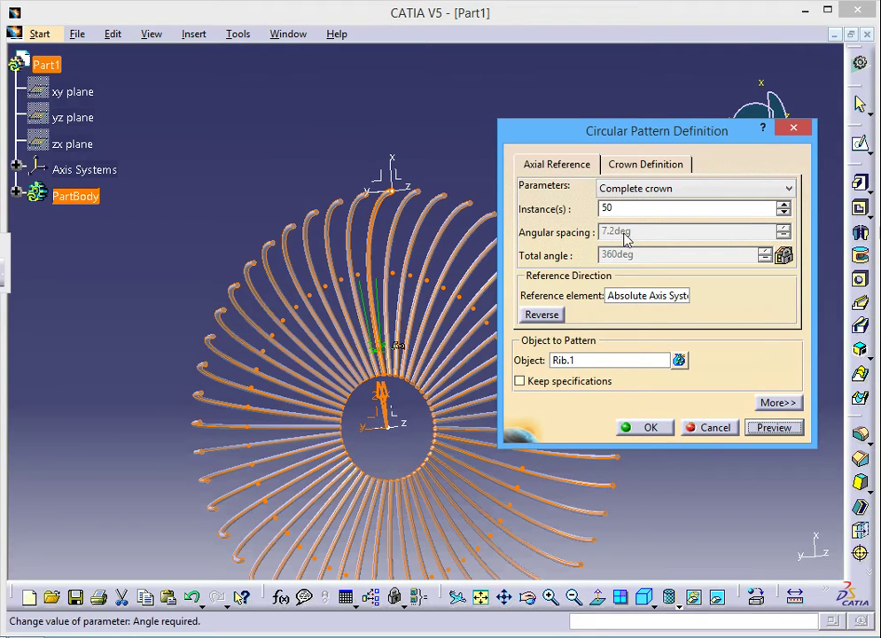
Change the pattern's instance count from 60 to 65 and confirm the ring of tubes.
left_click_drag(621, 208, 594, 214)
type("60")
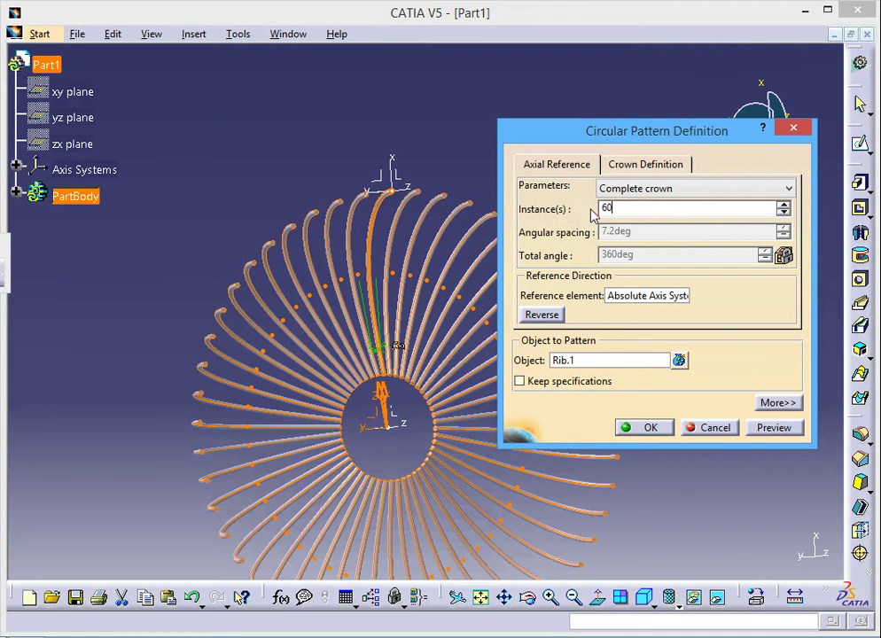
left_click(785, 427)
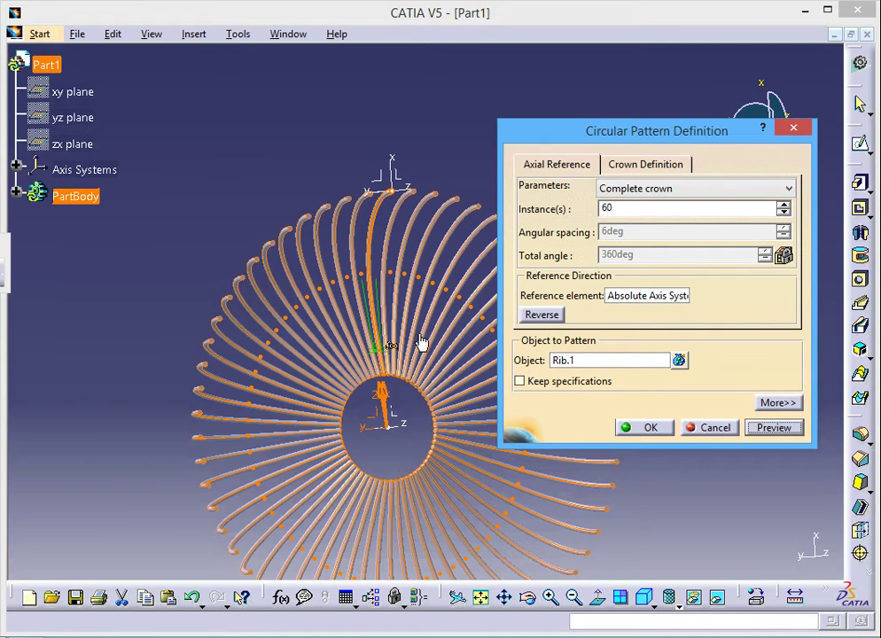
double_click(636, 207)
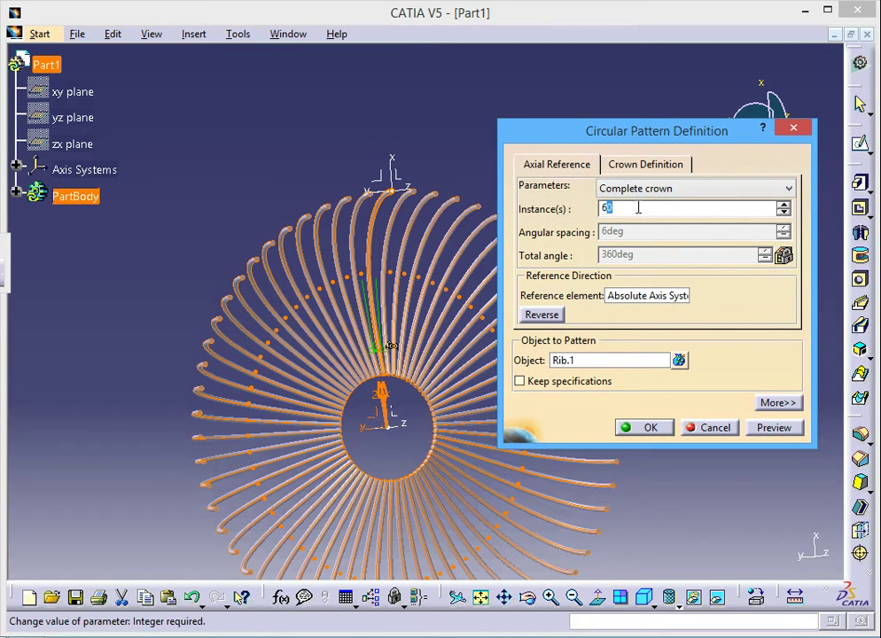
type("65")
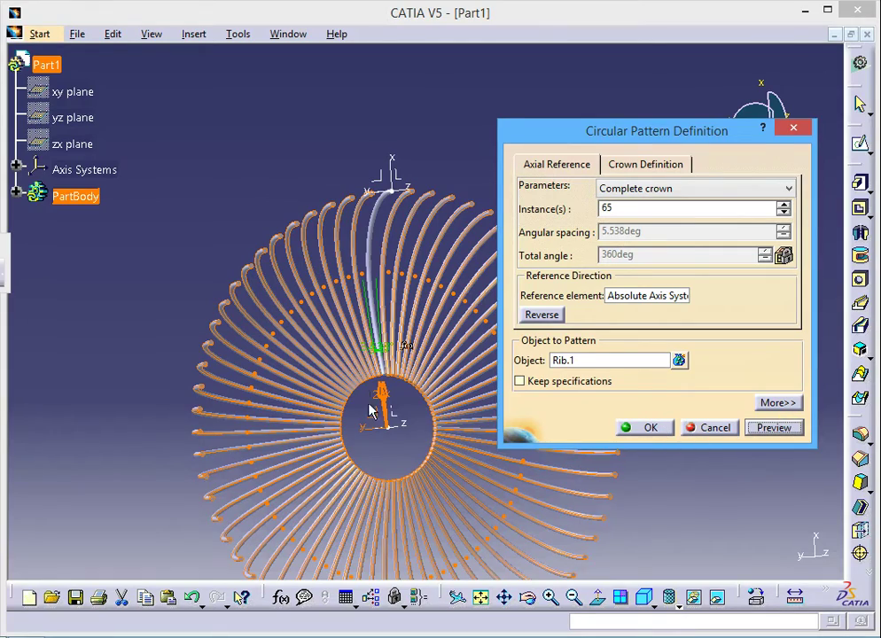
mouse_move(372, 410)
middle_mouse_down()
mouse_move(534, 298)
mouse_move(609, 449)
middle_mouse_up()
left_click(642, 429)
mouse_move(740, 204)
middle_mouse_down()
mouse_move(663, 422)
mouse_move(527, 420)
mouse_move(789, 399)
mouse_move(779, 424)
mouse_move(747, 426)
middle_mouse_up()
mouse_move(408, 525)
middle_mouse_down()
mouse_move(282, 414)
mouse_move(275, 383)
mouse_move(277, 434)
mouse_move(350, 341)
mouse_move(507, 272)
mouse_move(536, 344)
mouse_move(613, 348)
mouse_move(511, 334)
mouse_move(351, 350)
mouse_move(352, 370)
middle_mouse_up()
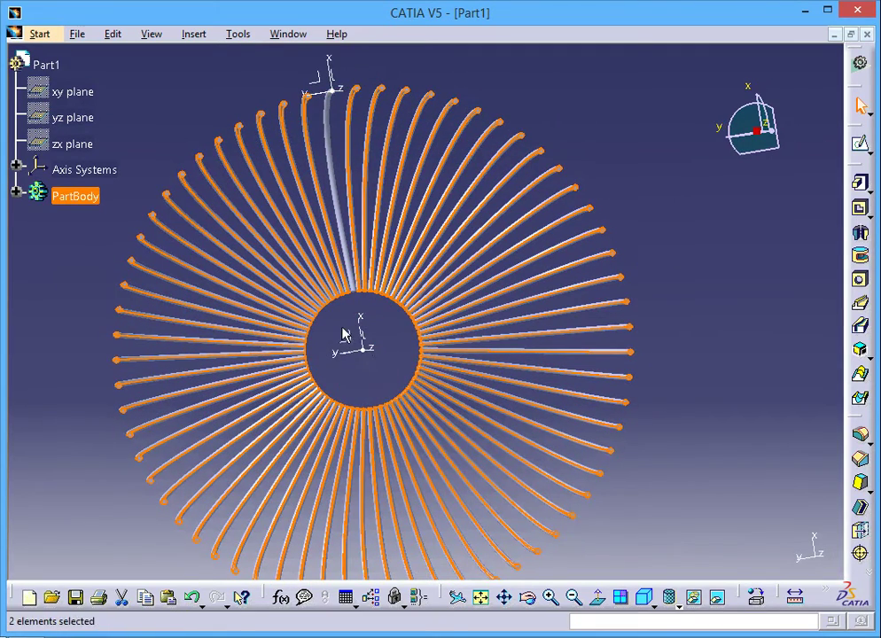
Sketch a circle on the XY plane centred at the origin, reaching the tubes' inner ends.
left_click(361, 349)
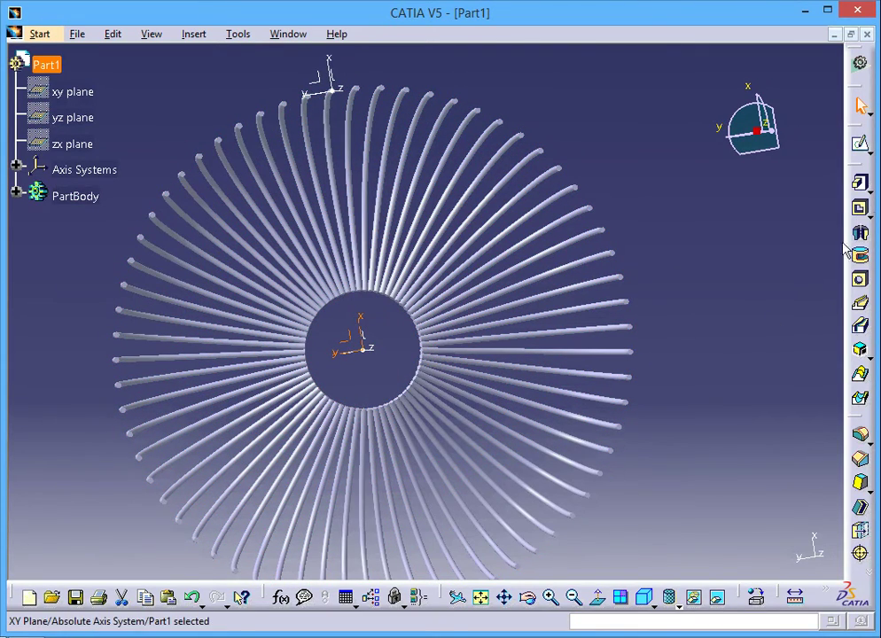
left_click(860, 144)
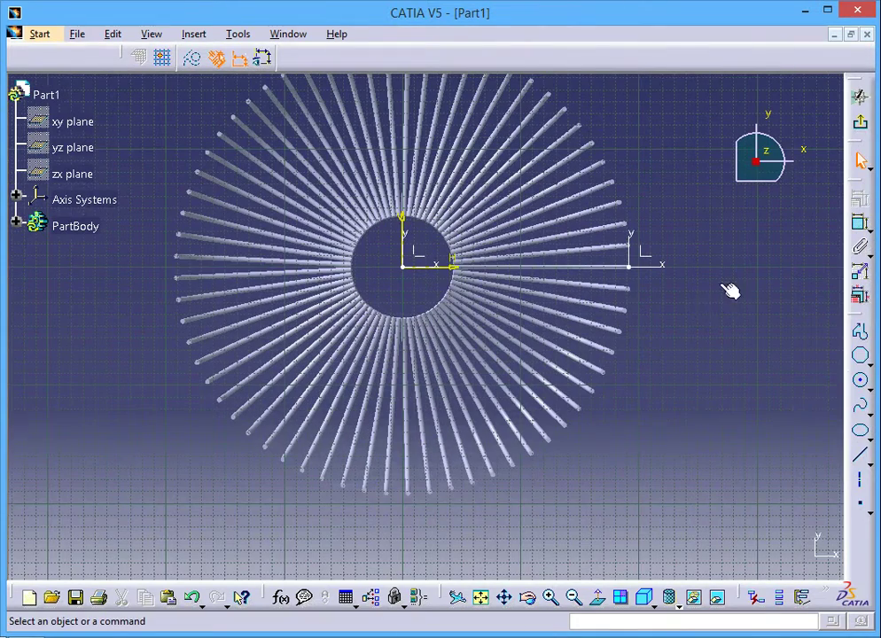
left_click(860, 381)
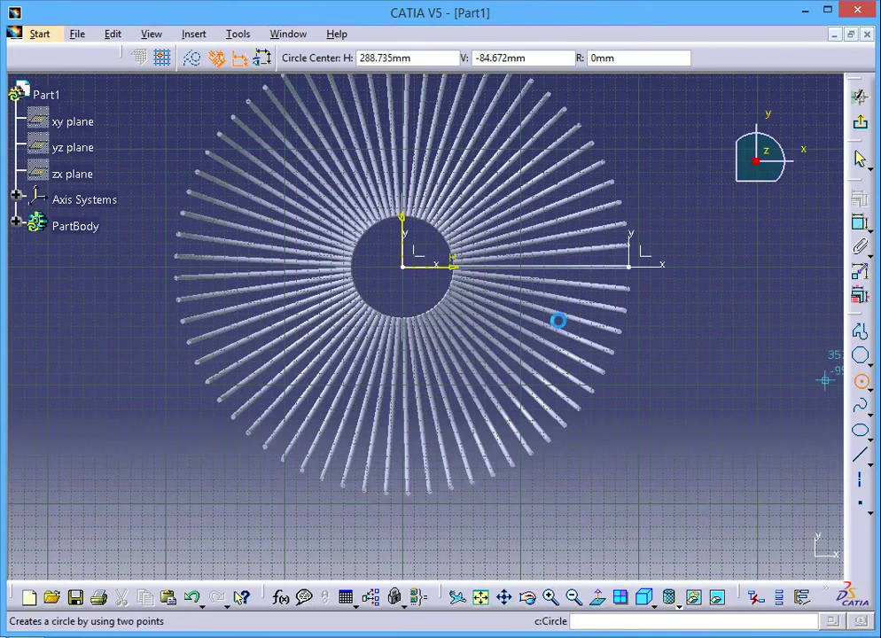
left_click(406, 268)
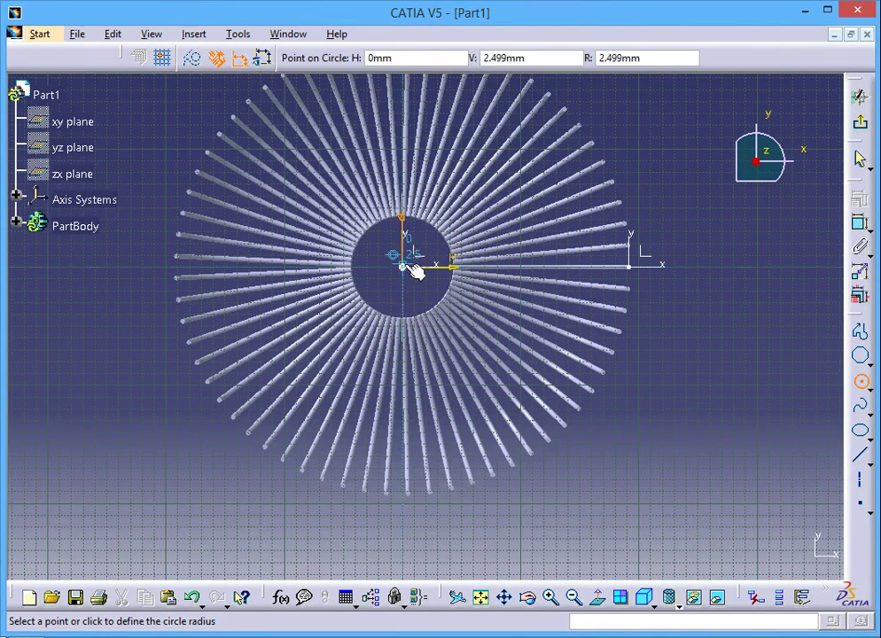
left_click(449, 299)
left_click(860, 95)
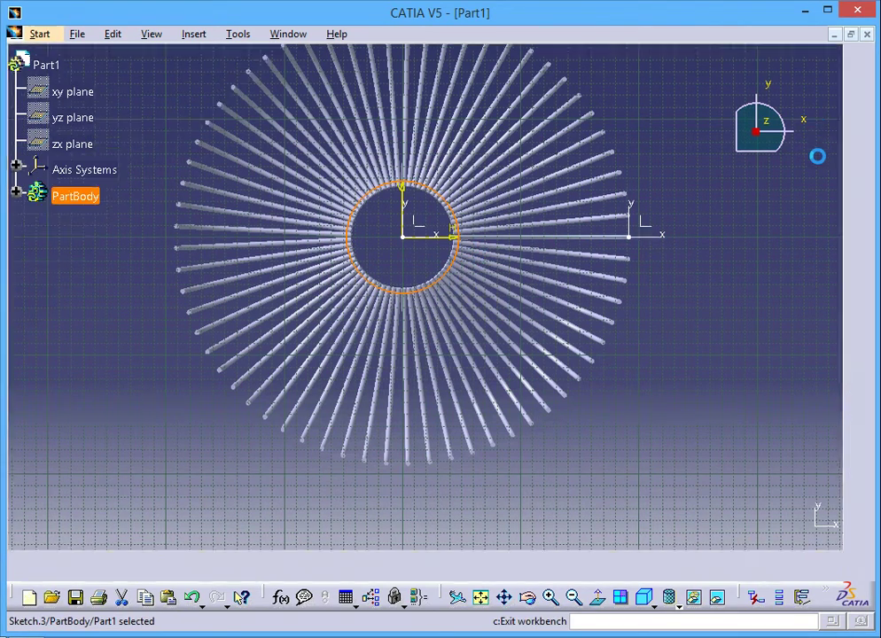
Pad Sketch.3 by 5mm with Mirrored extent to form the central disc hub.
middle_click_drag(771, 278, 441, 344)
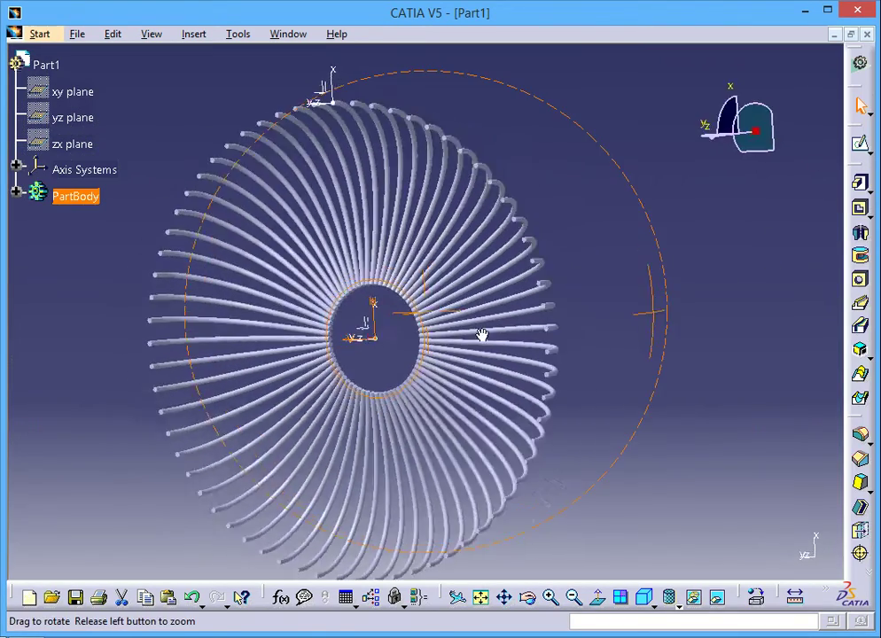
left_click(868, 188)
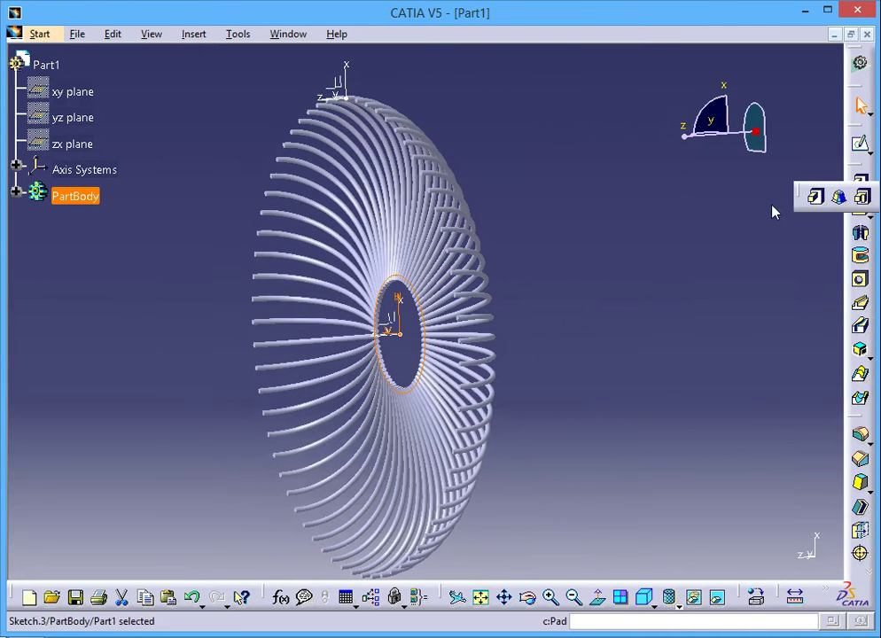
left_click(804, 197)
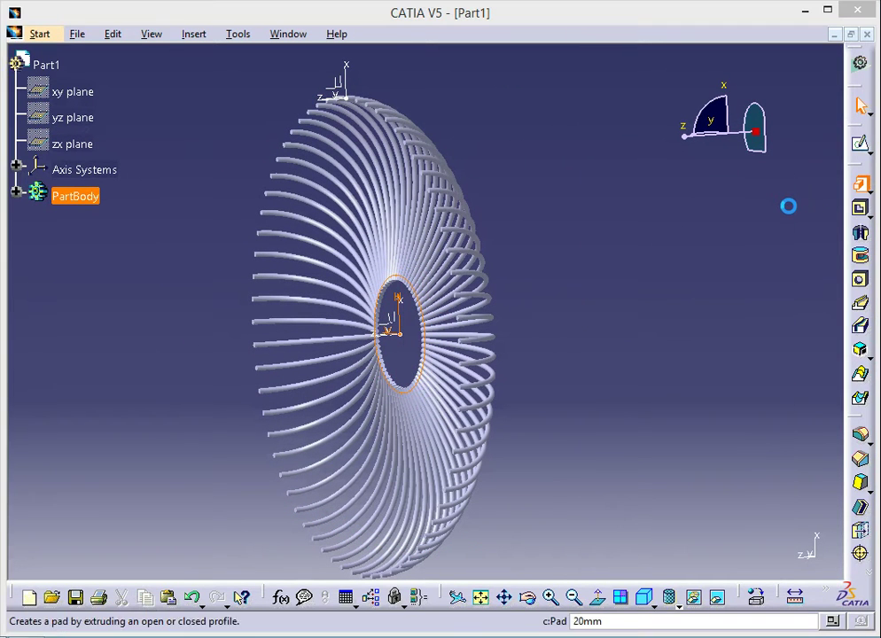
type("5")
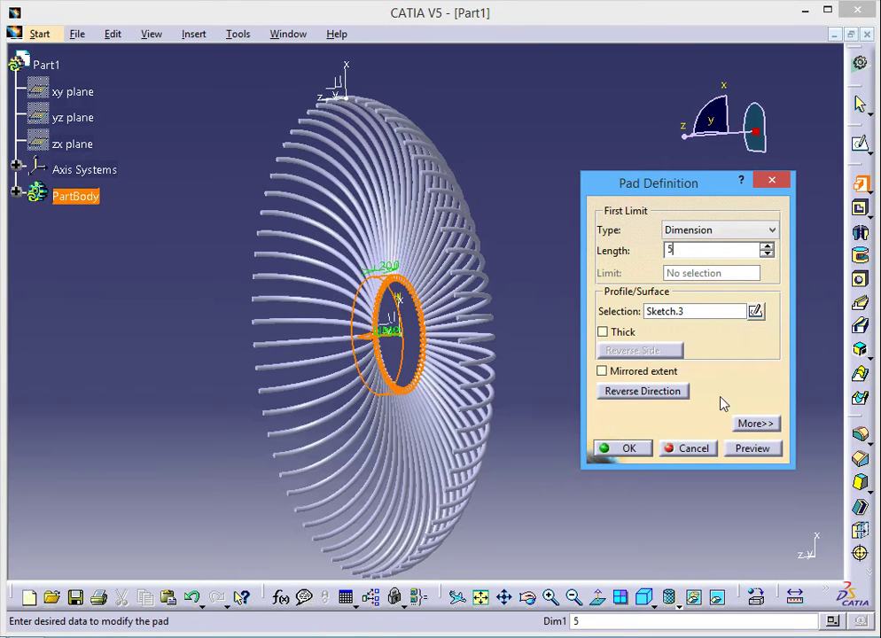
left_click(760, 426)
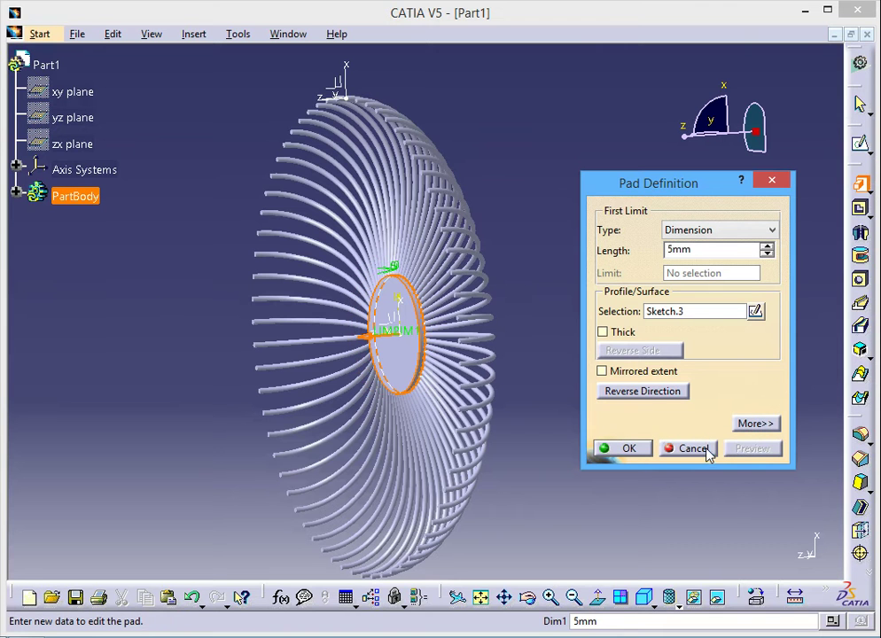
left_click(603, 371)
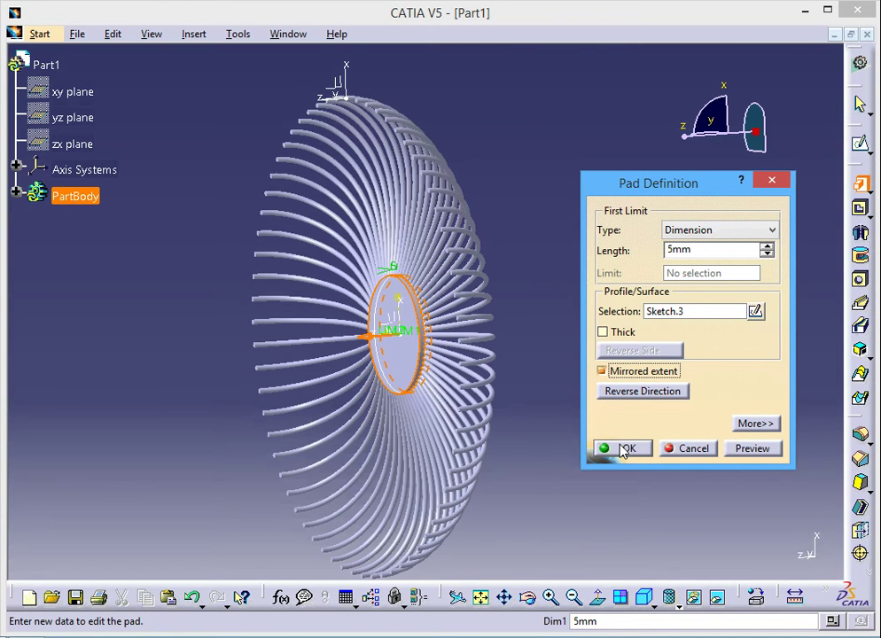
middle_click_drag(193, 412, 56, 439)
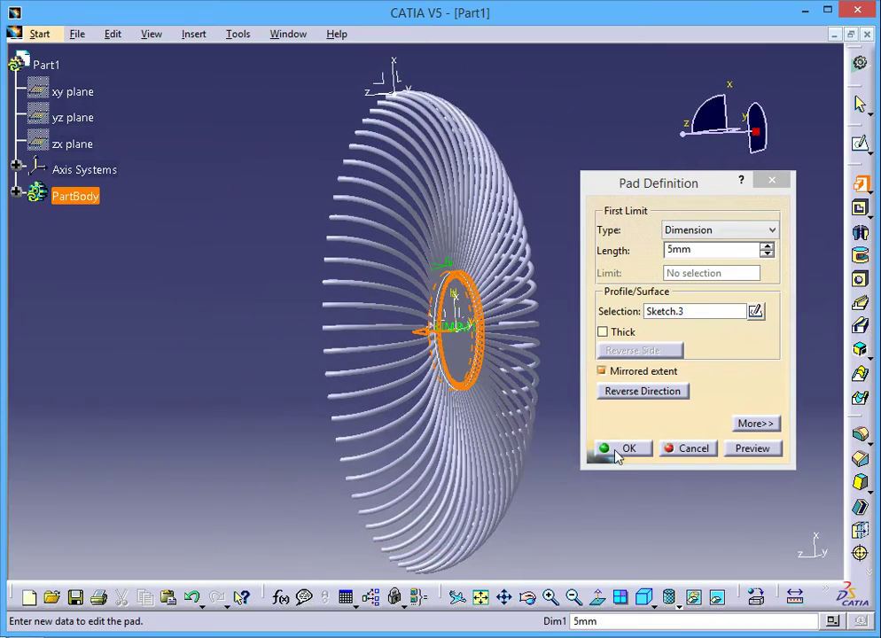
left_click(619, 451)
mouse_move(654, 333)
middle_mouse_down()
mouse_move(553, 345)
mouse_move(474, 406)
mouse_move(584, 307)
mouse_move(636, 245)
mouse_move(428, 256)
middle_mouse_up()
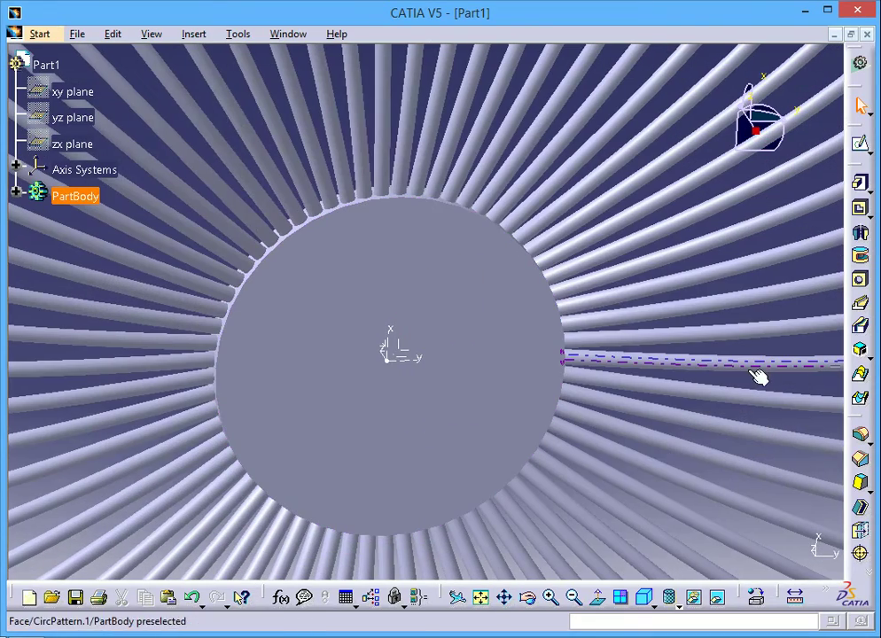
Round the disc's outer circular edge with a 2mm edge fillet and tilt the view to check it.
left_click(860, 435)
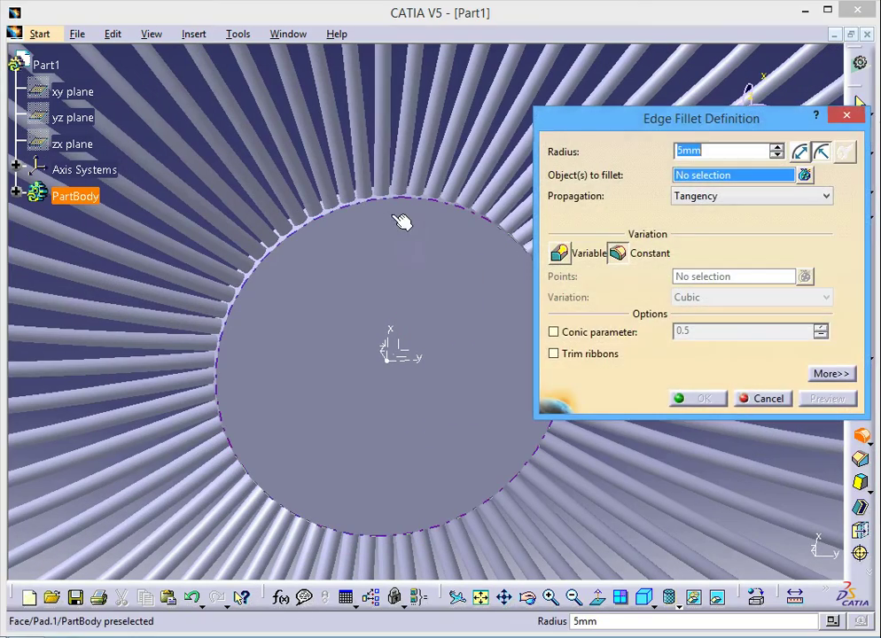
left_click(395, 199)
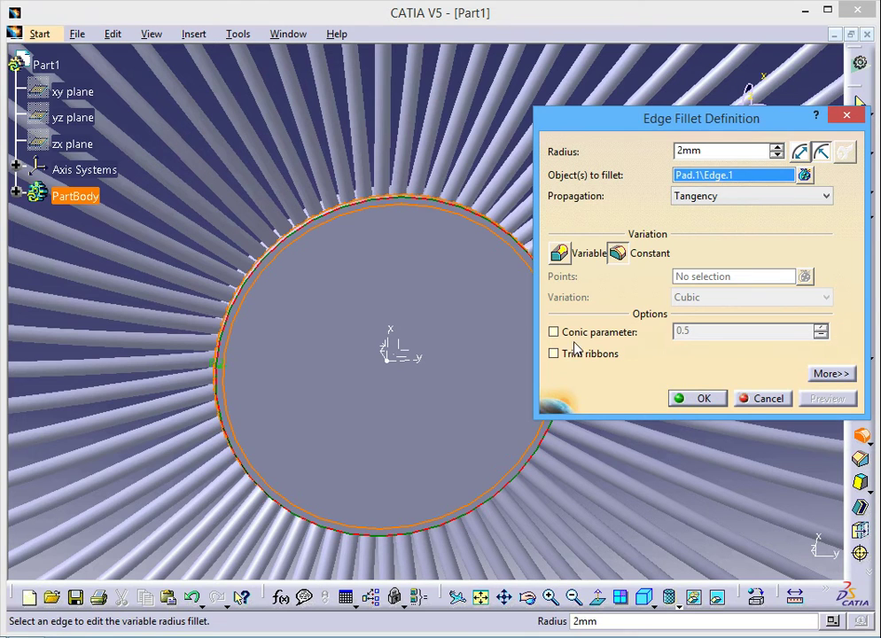
left_click(687, 400)
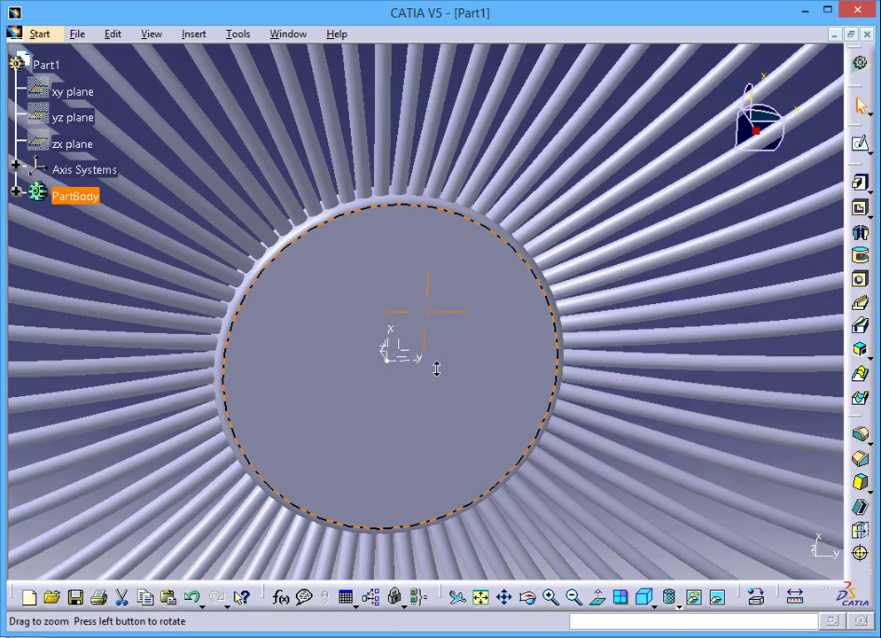
middle_click_drag(447, 361, 437, 471)
mouse_move(77, 404)
middle_mouse_down()
mouse_move(630, 337)
mouse_move(525, 332)
mouse_move(334, 368)
mouse_move(26, 292)
mouse_move(366, 173)
mouse_move(244, 358)
mouse_move(133, 496)
mouse_move(252, 209)
mouse_move(600, 187)
mouse_move(655, 162)
mouse_move(744, 421)
mouse_move(696, 430)
mouse_move(434, 395)
mouse_move(413, 408)
mouse_move(449, 420)
middle_mouse_up()
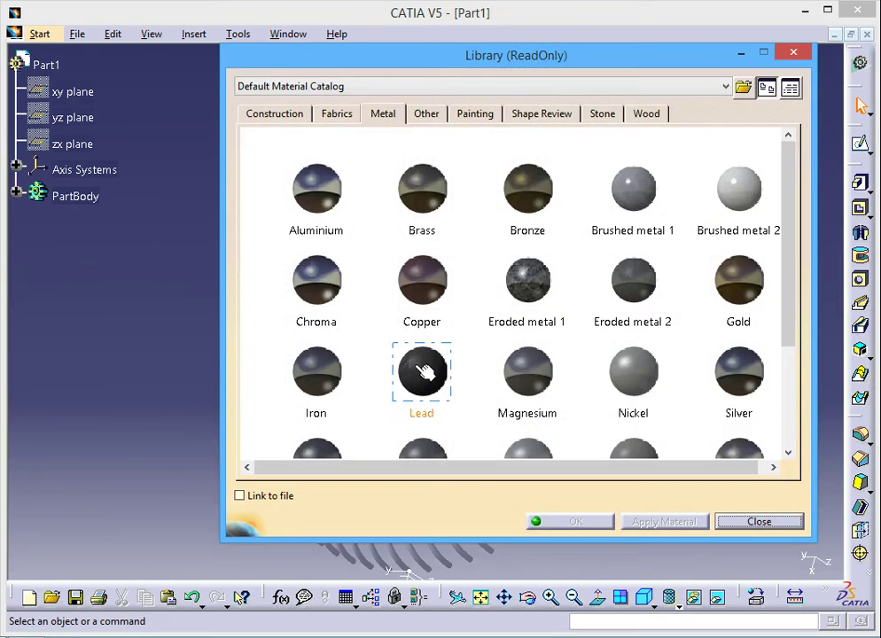
Apply the DS Light Blue painting material to PartBody and close the material library.
left_click(479, 115)
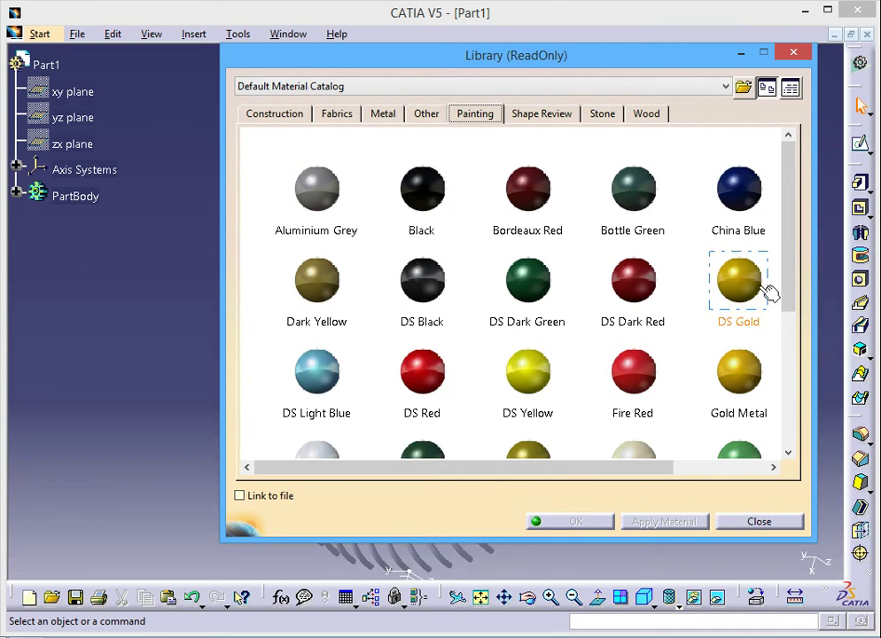
mouse_move(787, 294)
left_mouse_down()
mouse_move(795, 390)
mouse_move(783, 344)
left_mouse_up()
left_click(328, 282)
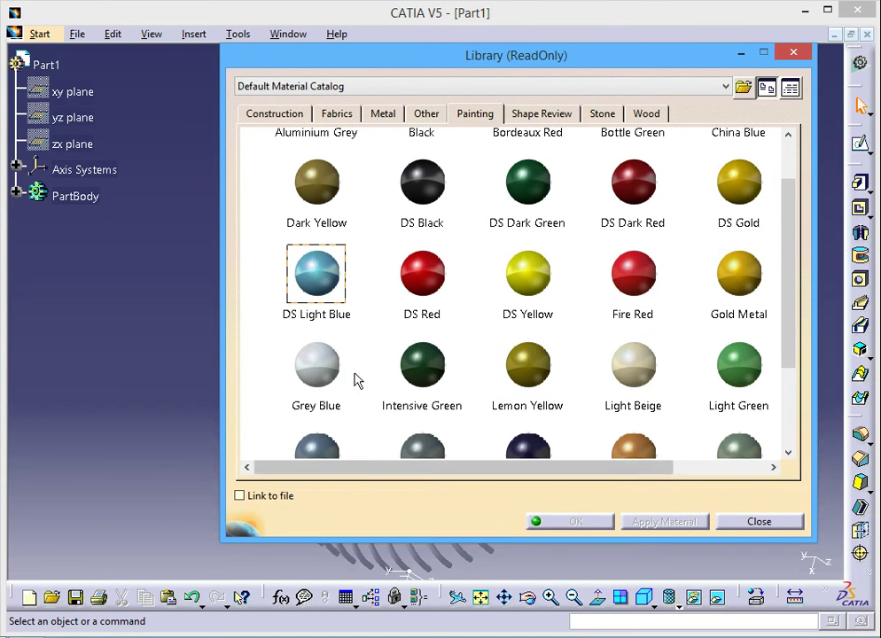
left_click(63, 196)
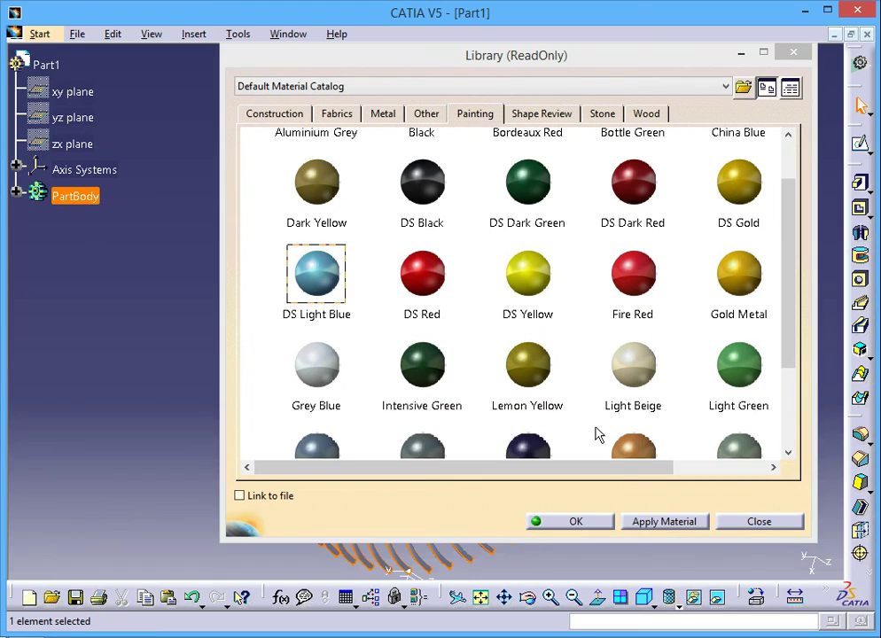
left_click(648, 528)
left_click(734, 528)
left_click(738, 373)
mouse_move(740, 373)
middle_mouse_down()
mouse_move(367, 268)
mouse_move(521, 232)
mouse_move(737, 246)
mouse_move(652, 376)
mouse_move(668, 373)
middle_mouse_up()
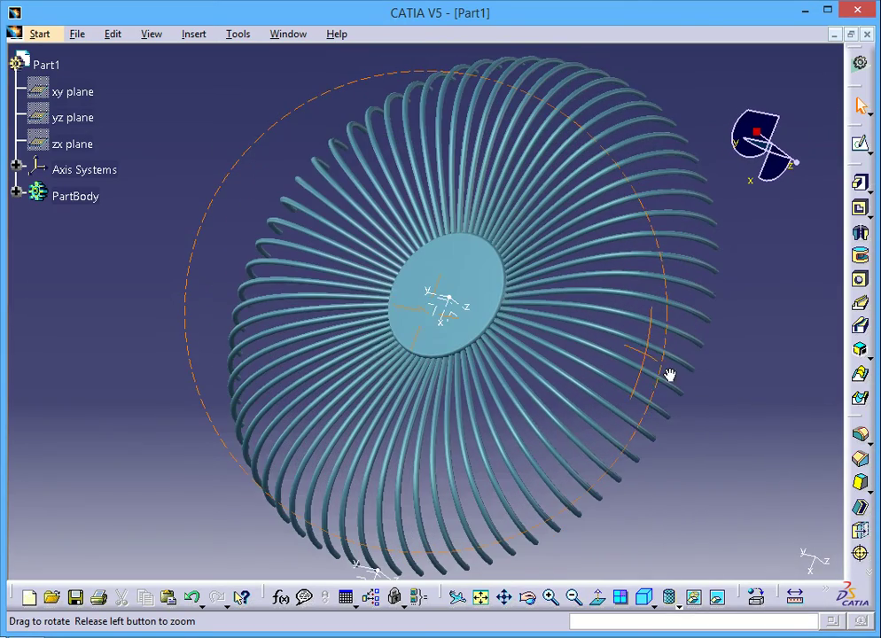
Hide the axis system below the model and orbit to an oblique view of the light-blue part.
left_click_drag(194, 220, 502, 360)
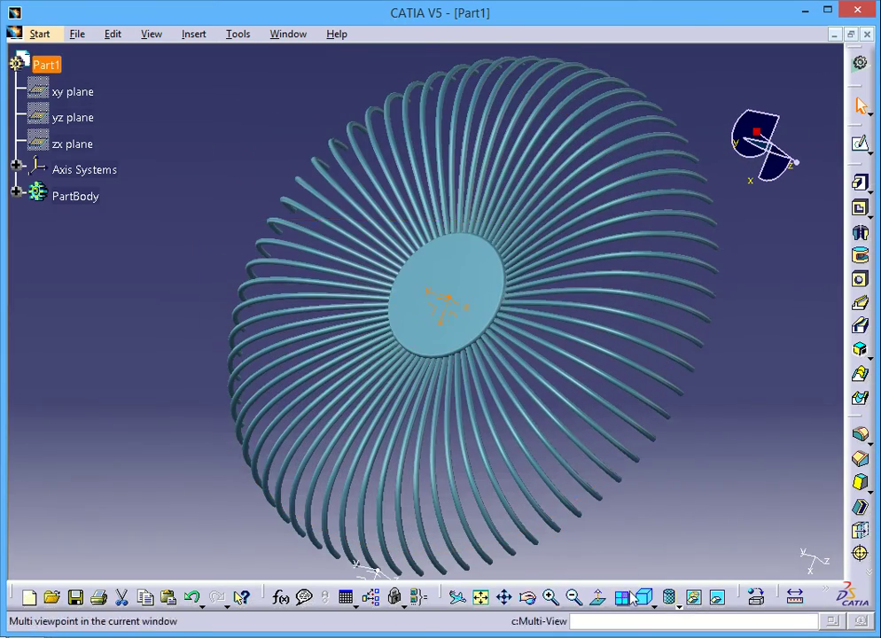
left_click(590, 481)
middle_click_drag(222, 350, 261, 182)
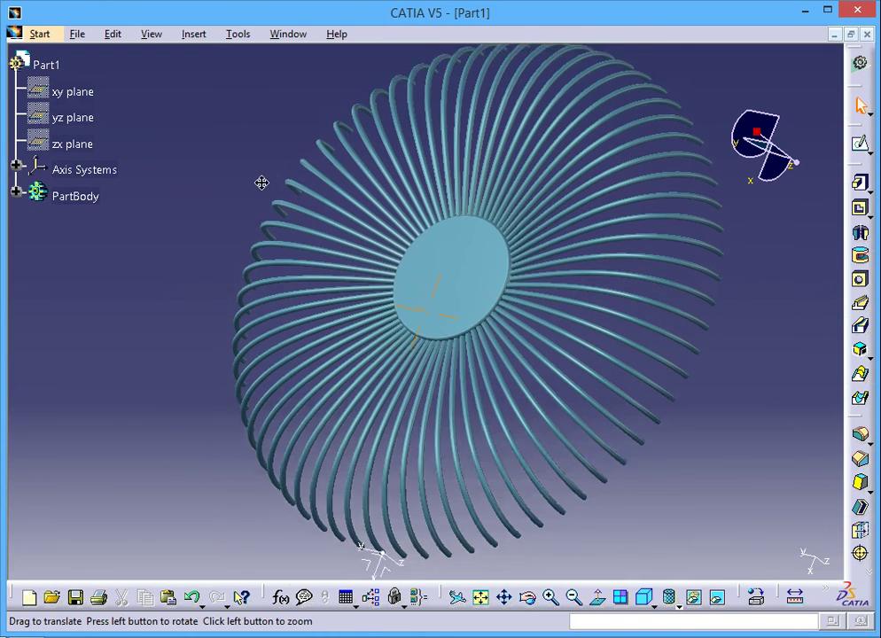
left_click(390, 457)
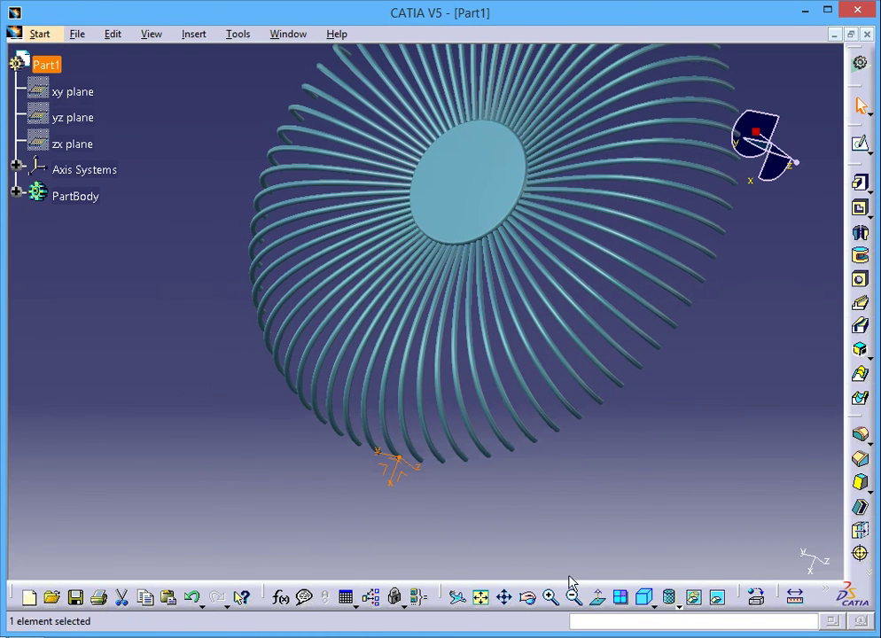
left_click(694, 596)
mouse_move(740, 373)
middle_mouse_down()
mouse_move(684, 420)
mouse_move(676, 484)
middle_mouse_up()
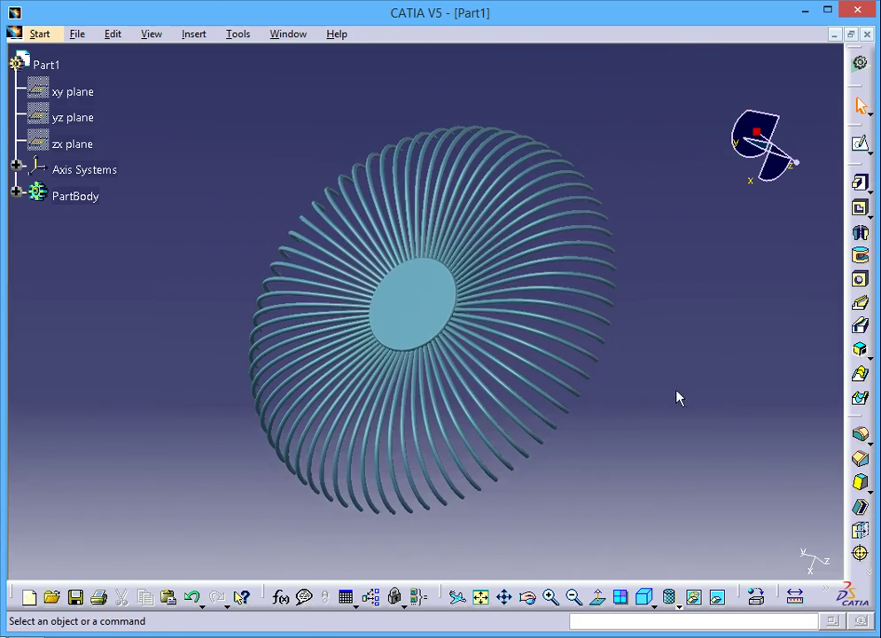
mouse_move(623, 440)
middle_mouse_down()
mouse_move(778, 311)
mouse_move(334, 281)
mouse_move(203, 261)
mouse_move(338, 271)
mouse_move(612, 357)
mouse_move(621, 402)
mouse_move(562, 388)
mouse_move(544, 454)
mouse_move(584, 404)
mouse_move(521, 409)
mouse_move(537, 415)
middle_mouse_up()
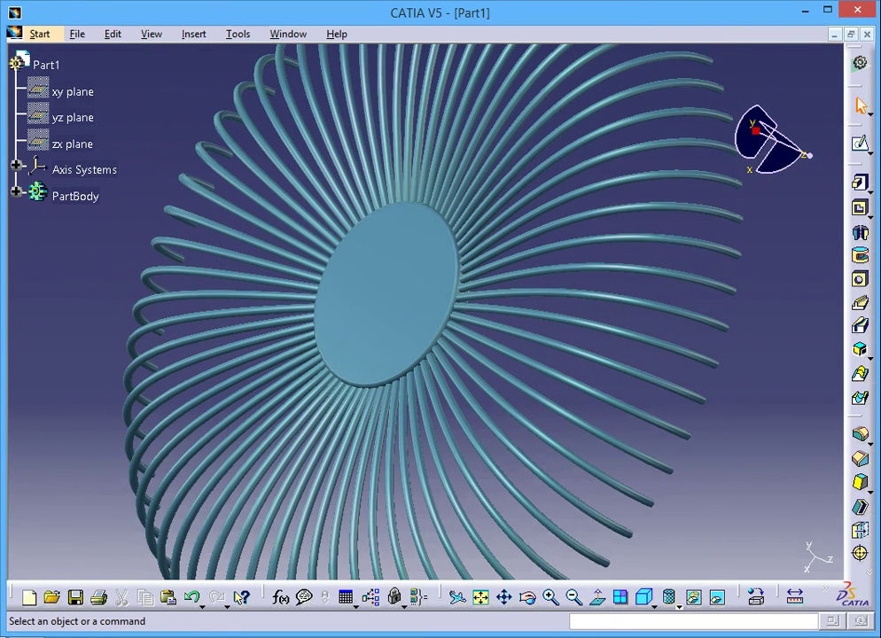